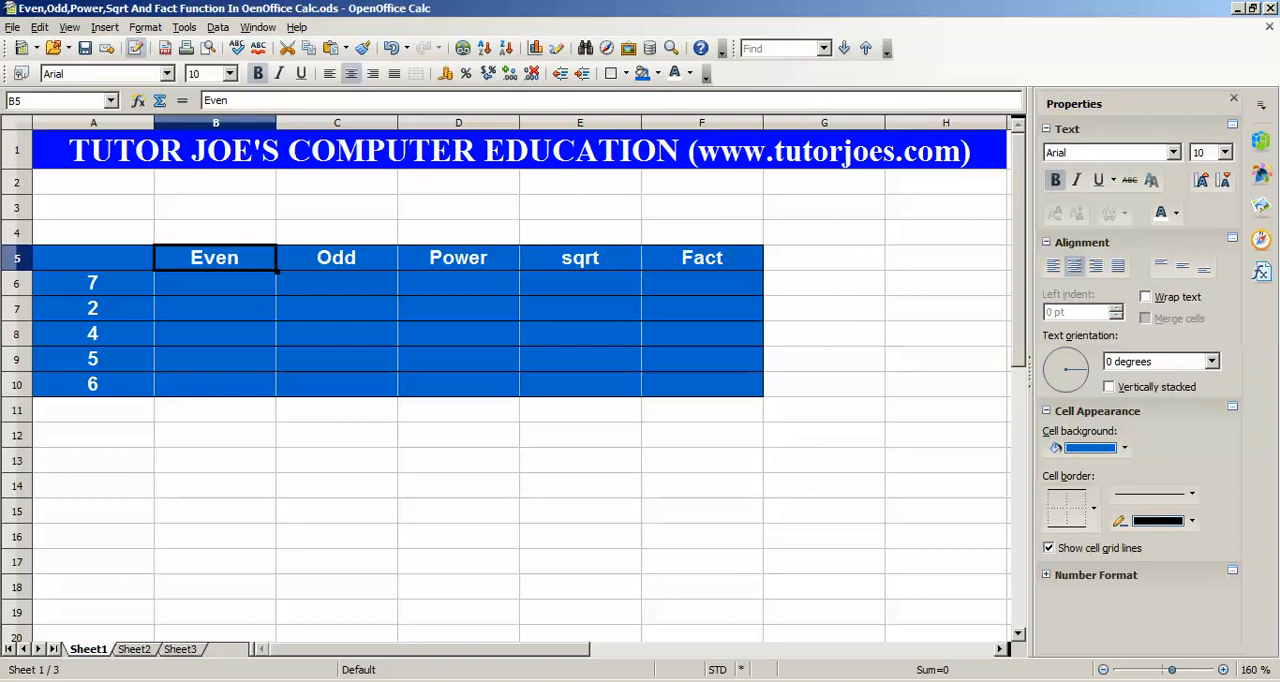
Enter the formula =EVEN(A6) in cell B6 of the Even column
left_click(215, 283)
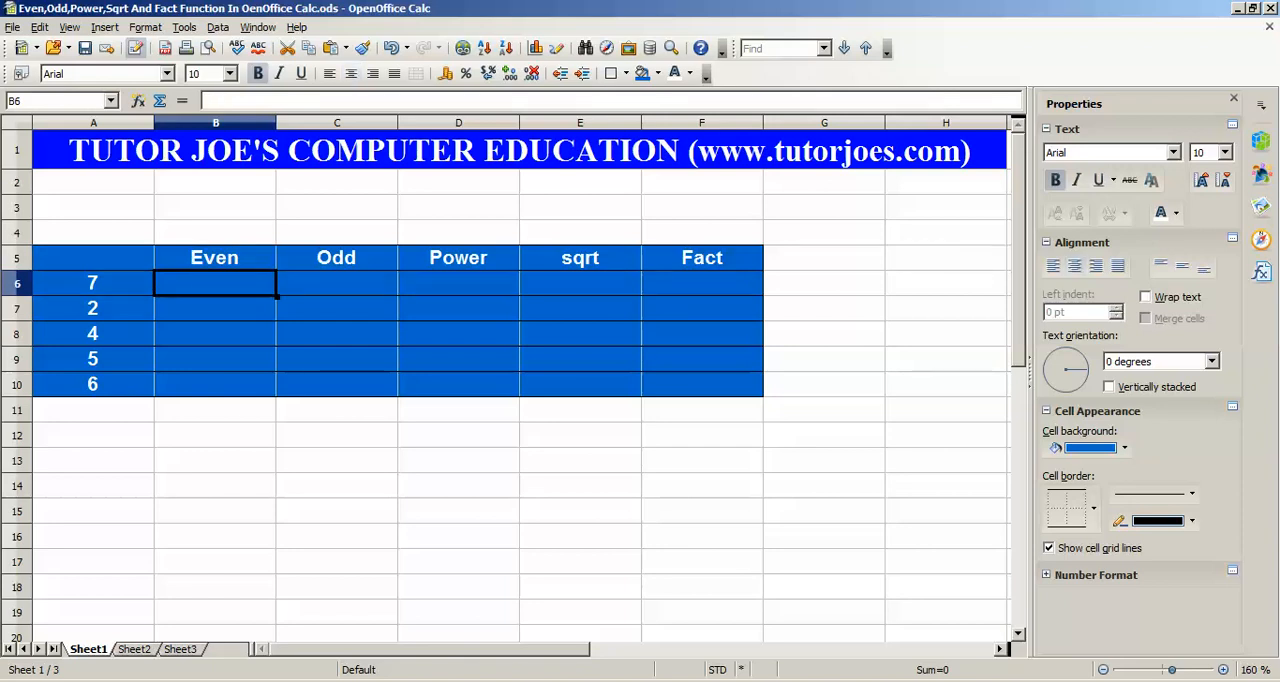
type("=even")
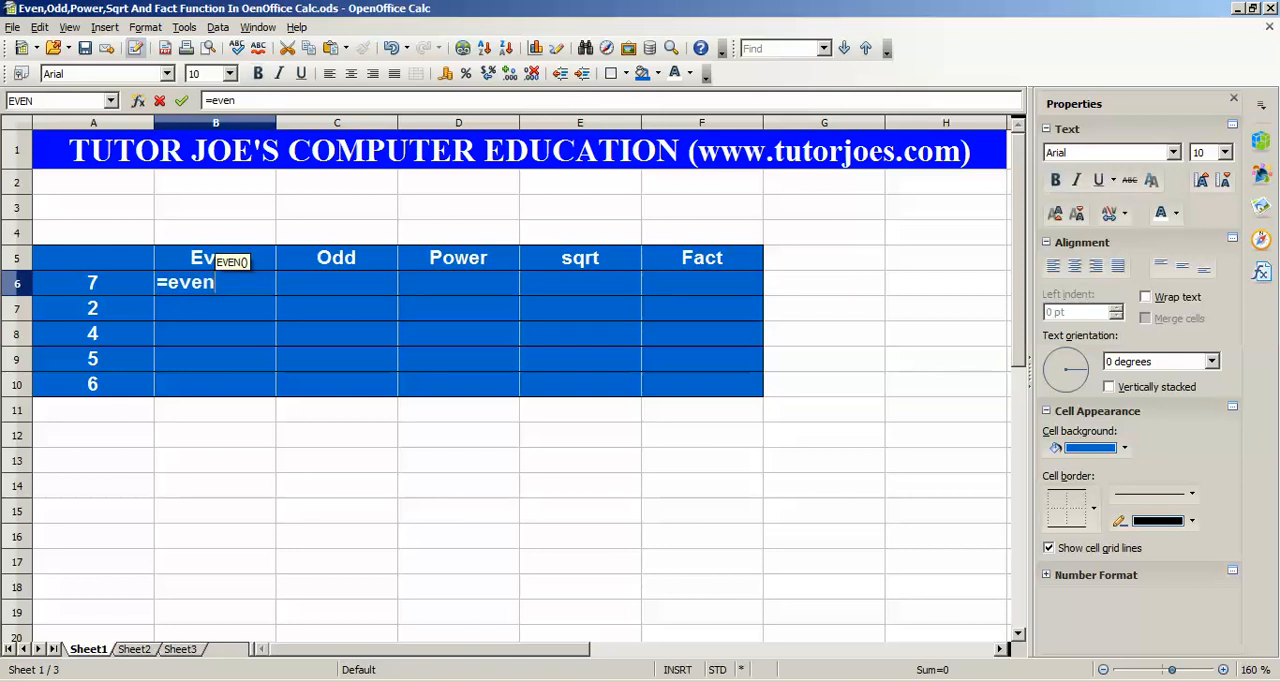
type("(")
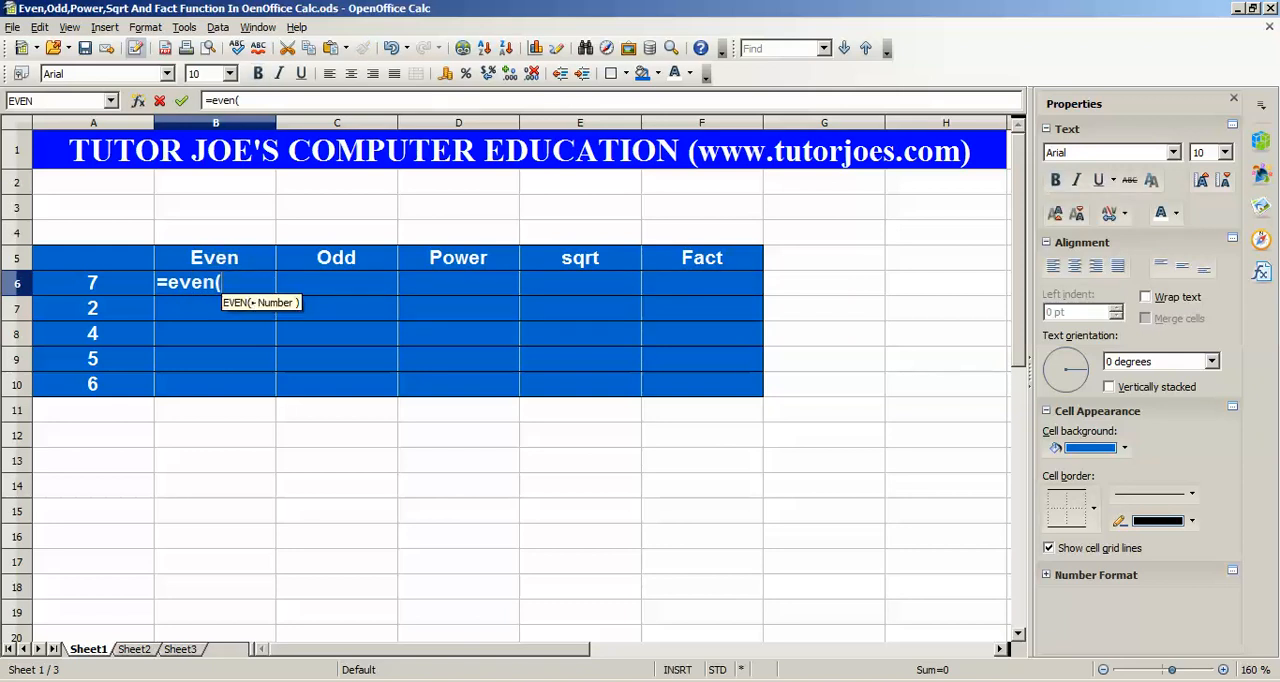
key("Left")
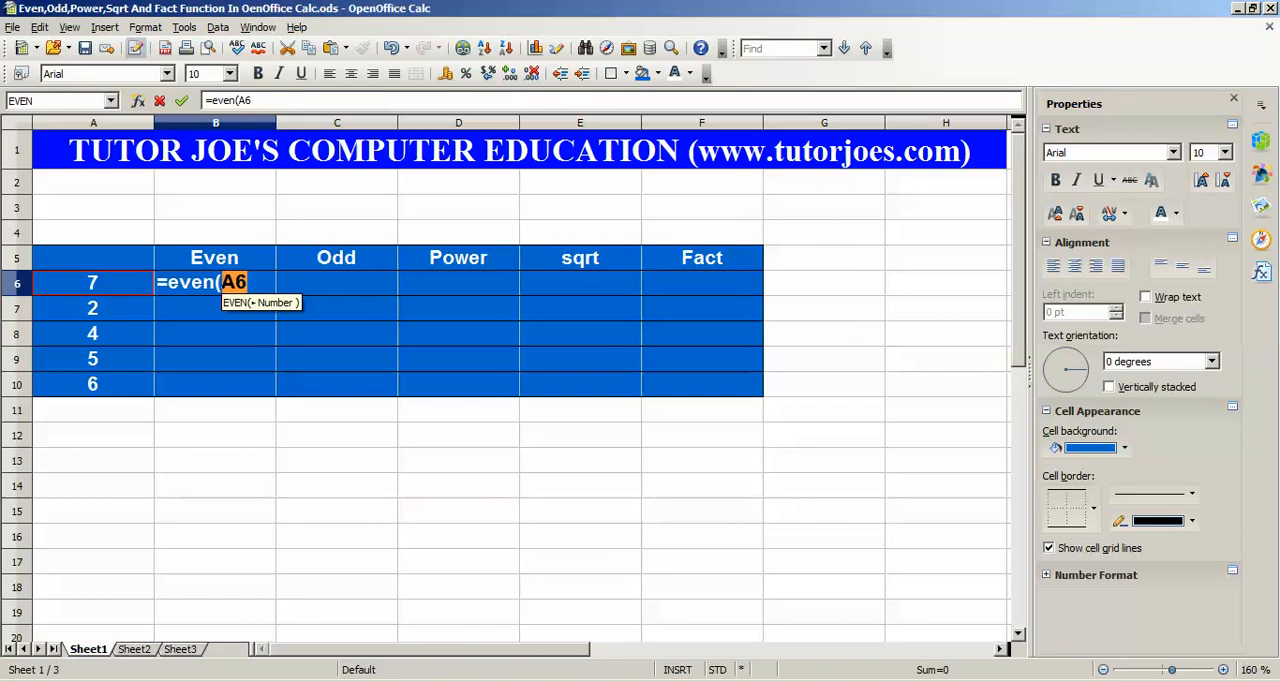
type(")")
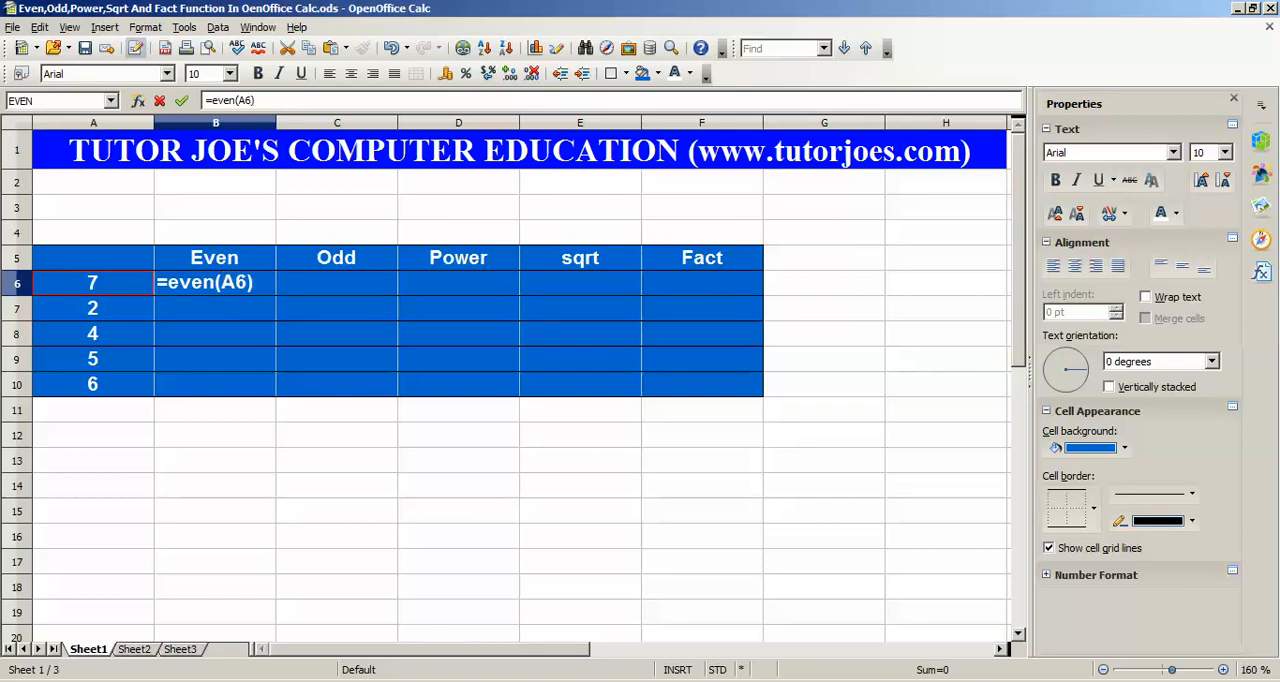
key("Return")
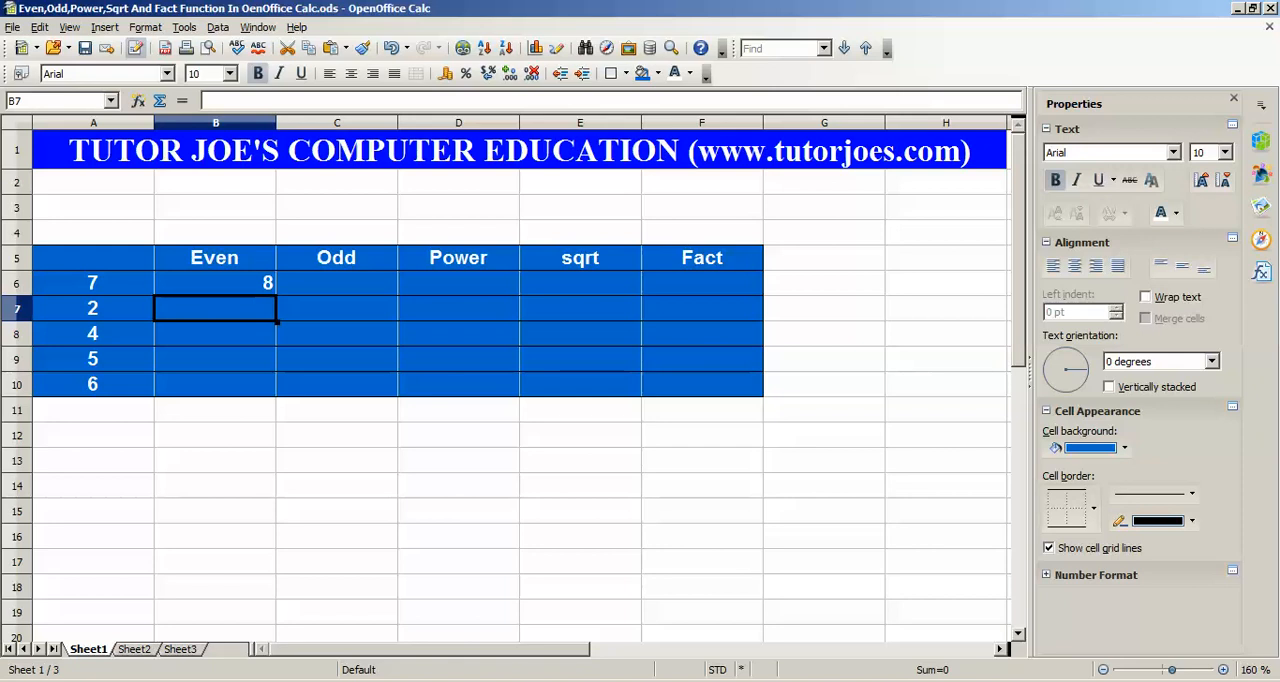
Fill the EVEN formula from B6 down through B10 and check the results against their source numbers
left_click(215, 283)
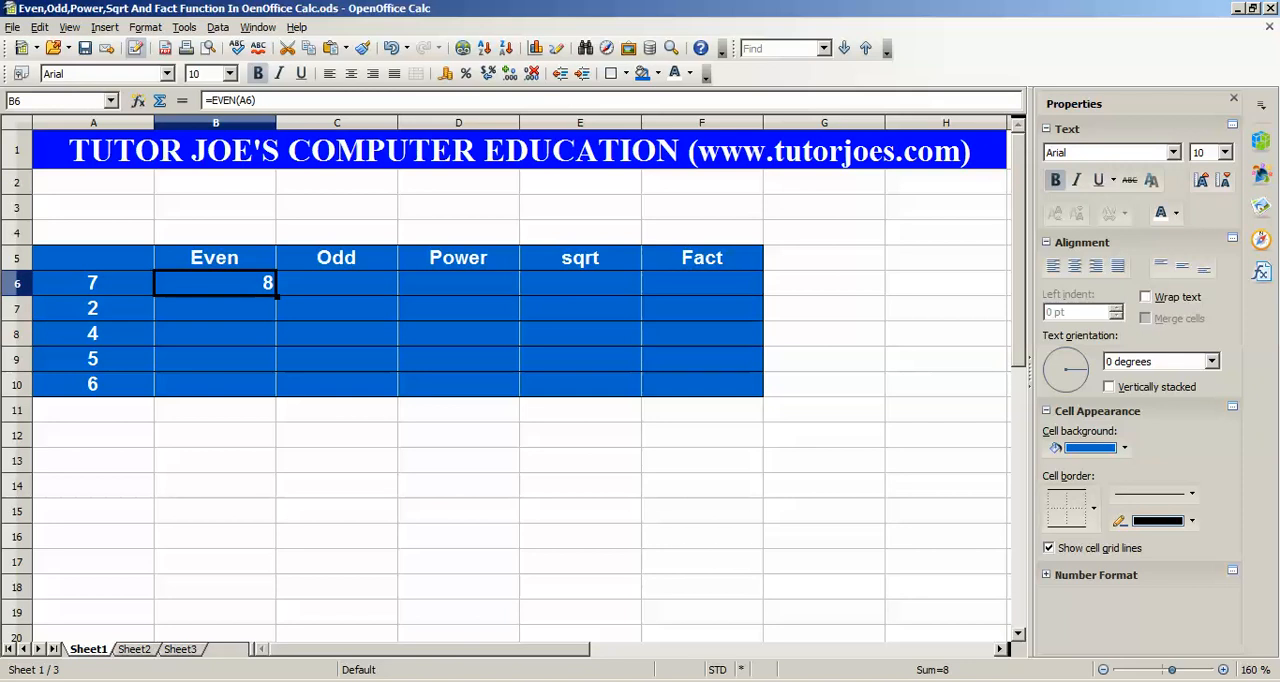
left_click_drag(277, 297, 268, 388)
left_click(93, 308)
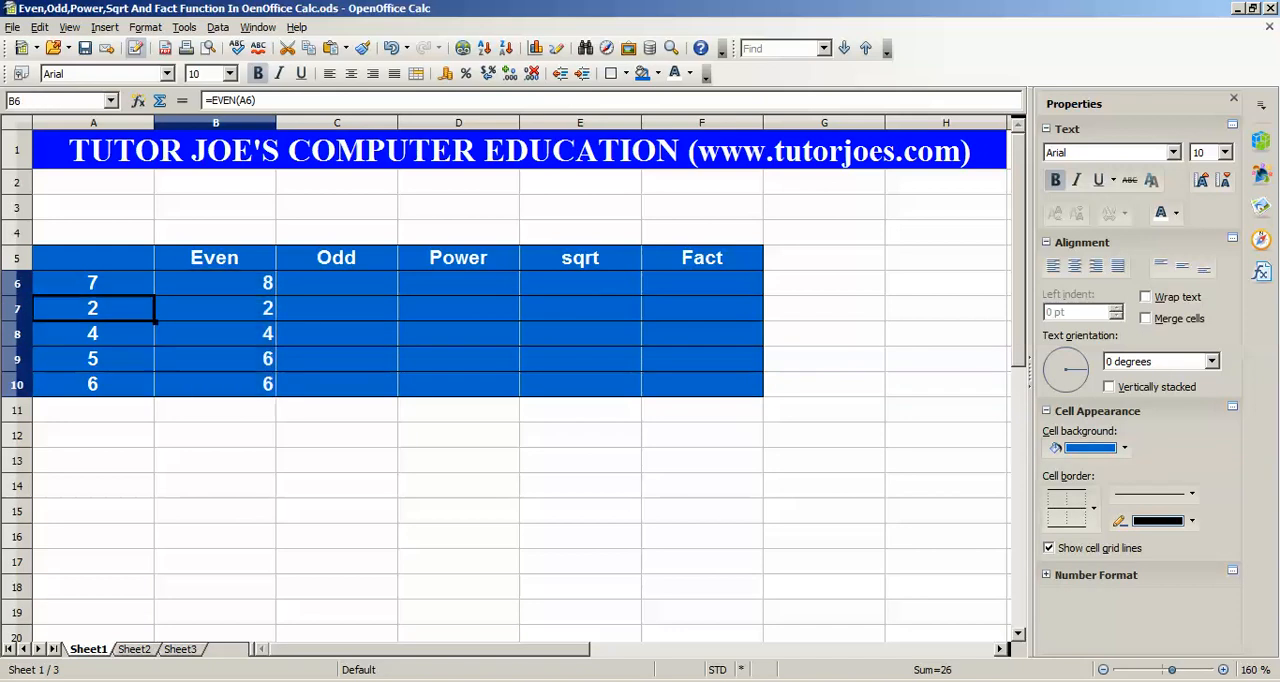
left_click(215, 308)
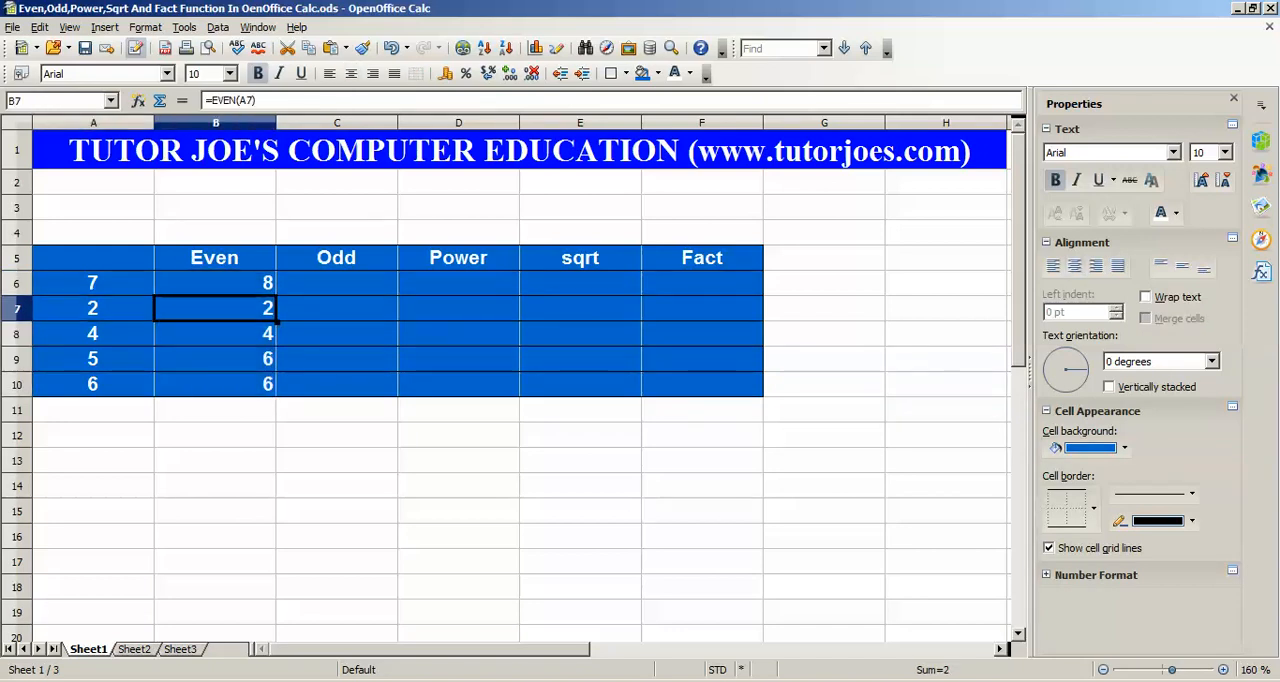
left_click(93, 359)
left_click(215, 359)
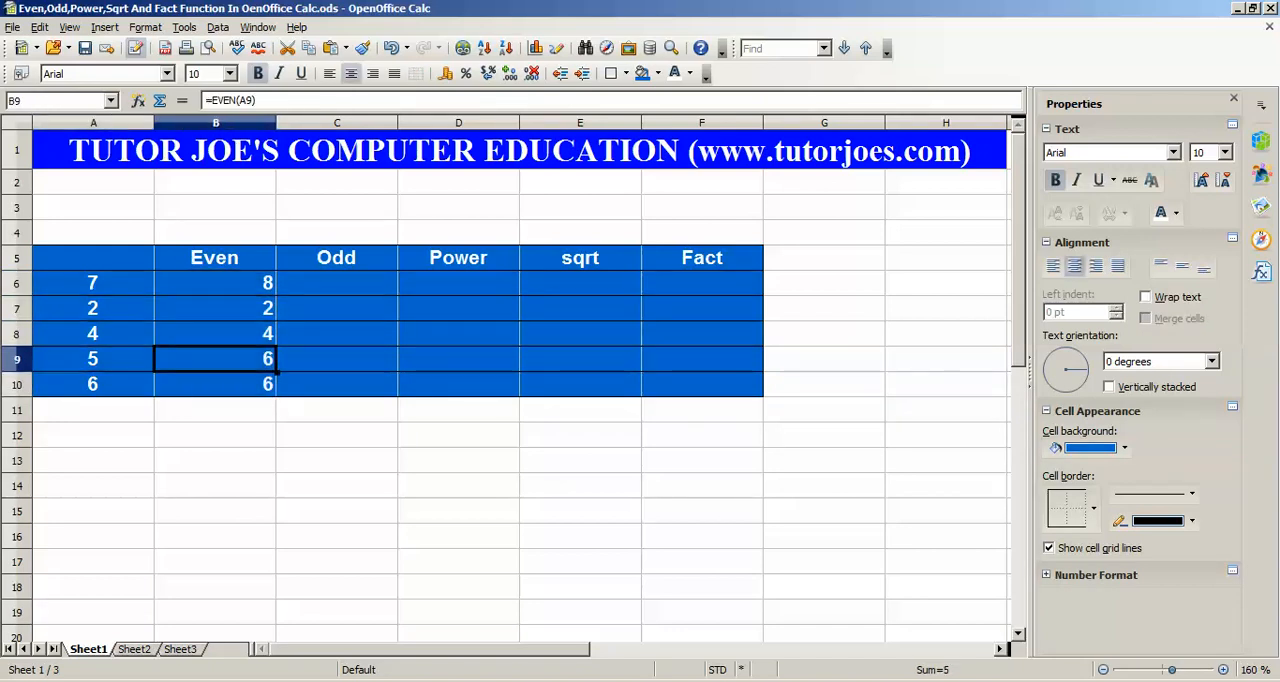
Enter the formula =ODD(A7) in cell C7 of the Odd column
left_click(337, 283)
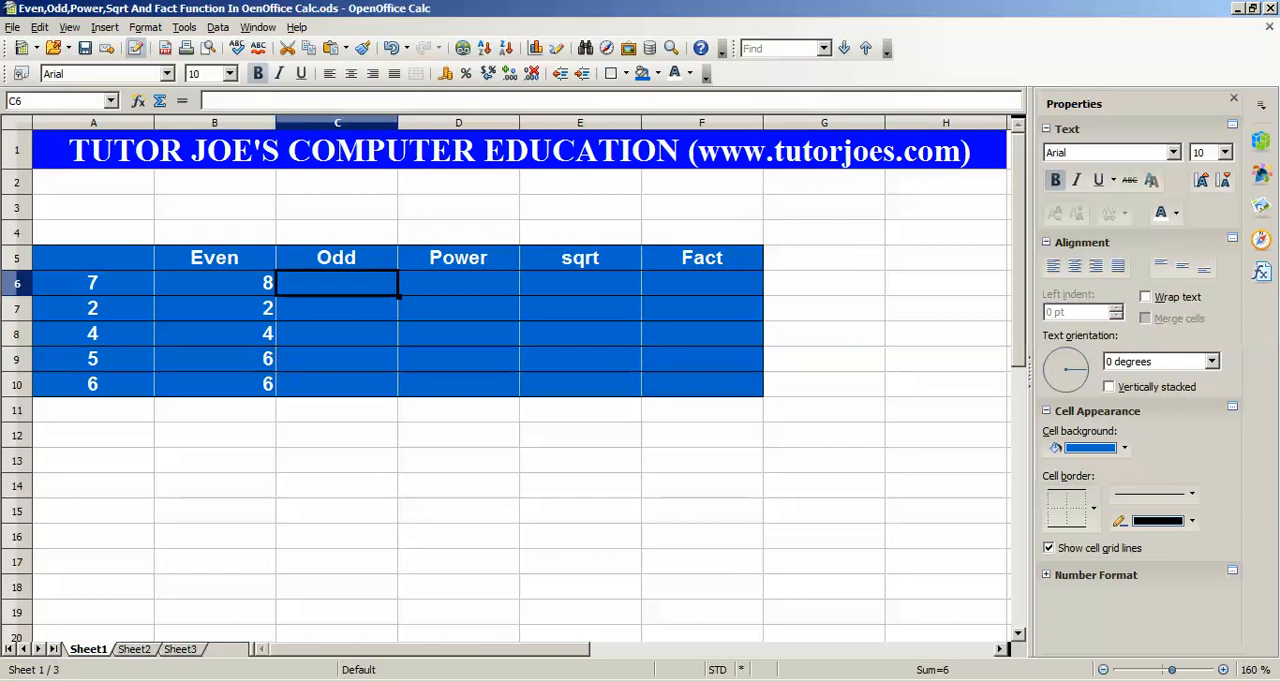
left_click(337, 258)
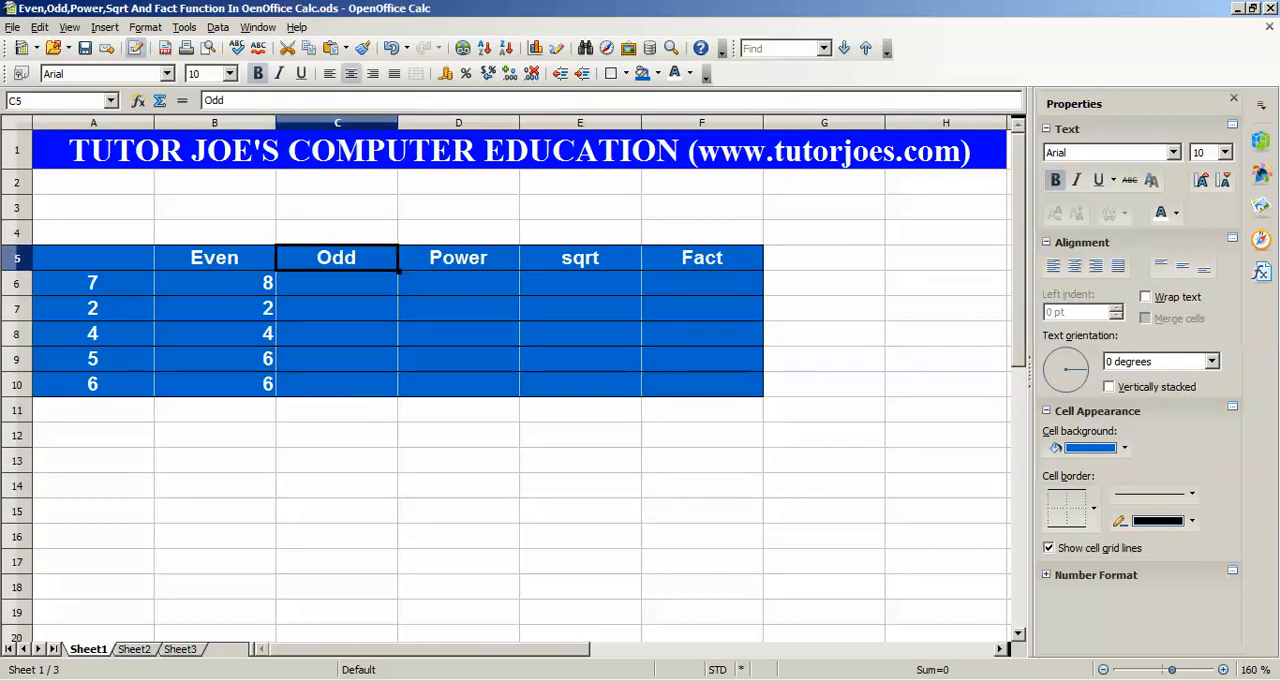
left_click(337, 283)
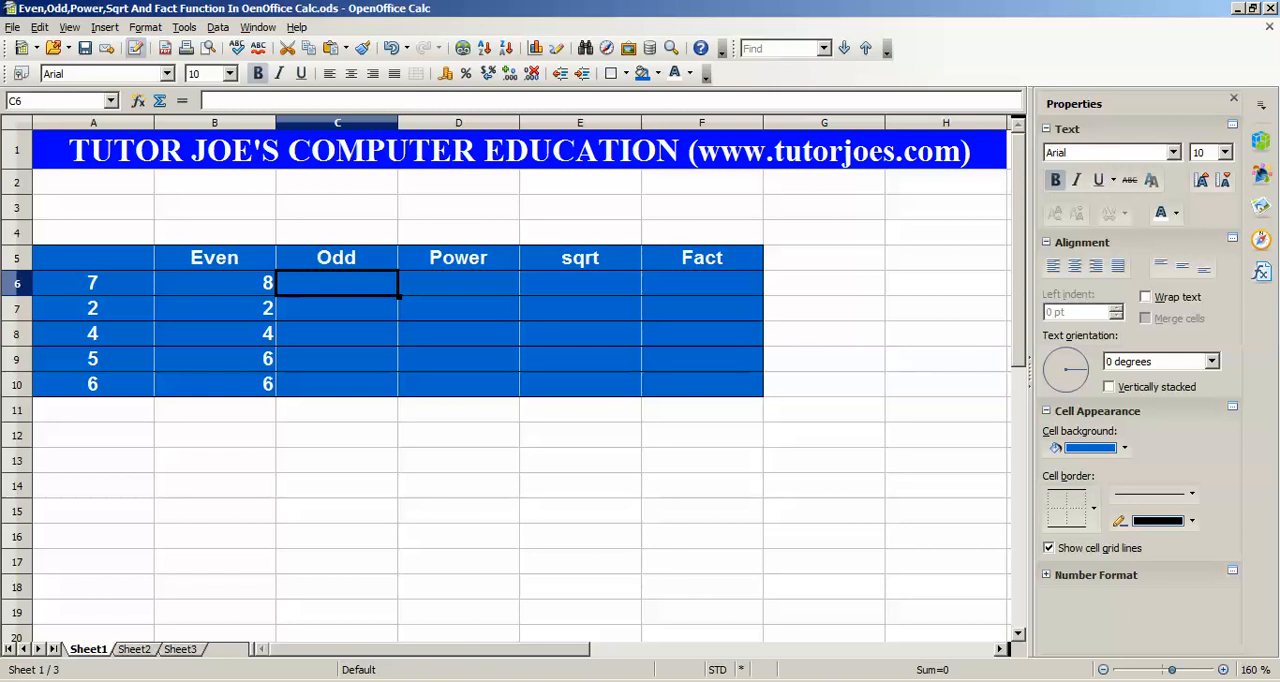
left_click(337, 308)
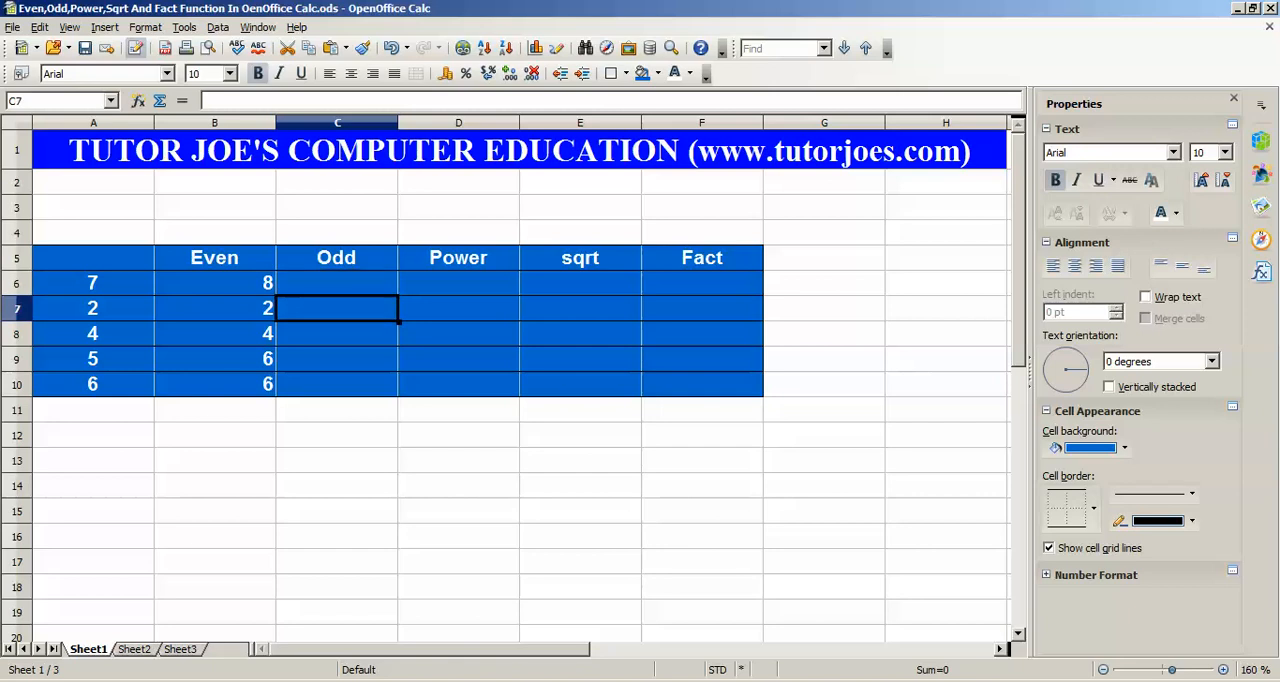
type("=o")
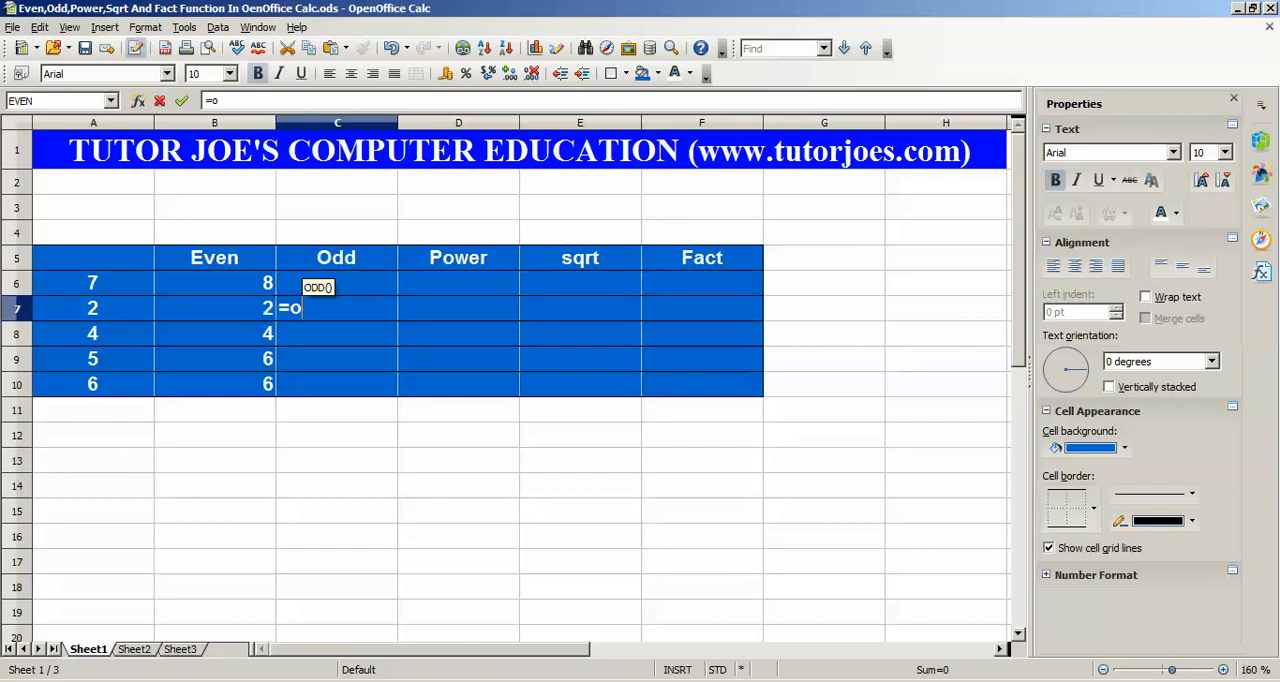
type("dd(")
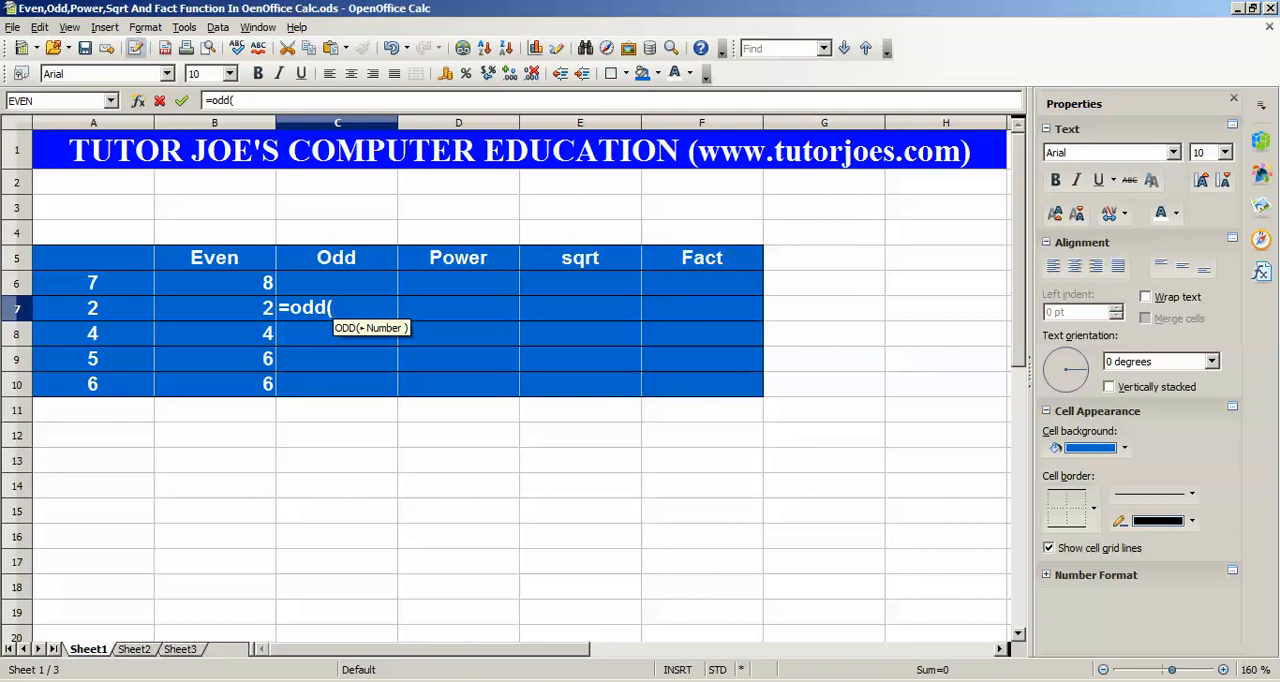
left_click(93, 308)
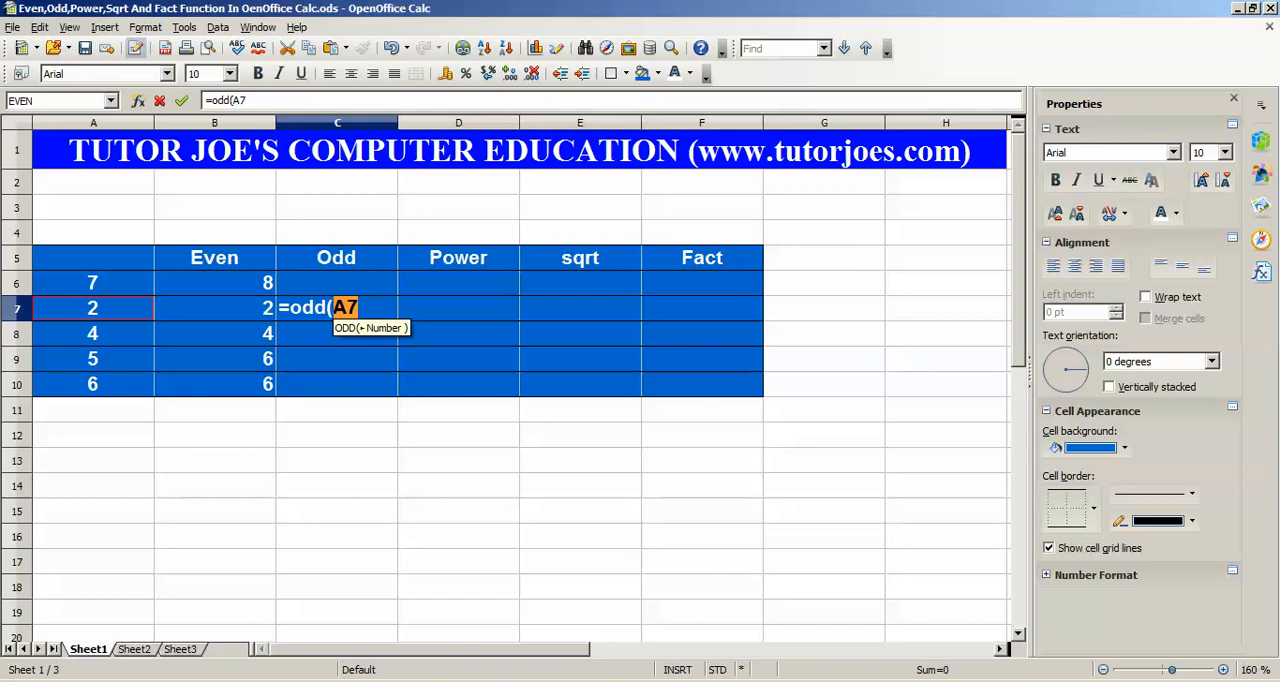
type(")")
key("Return")
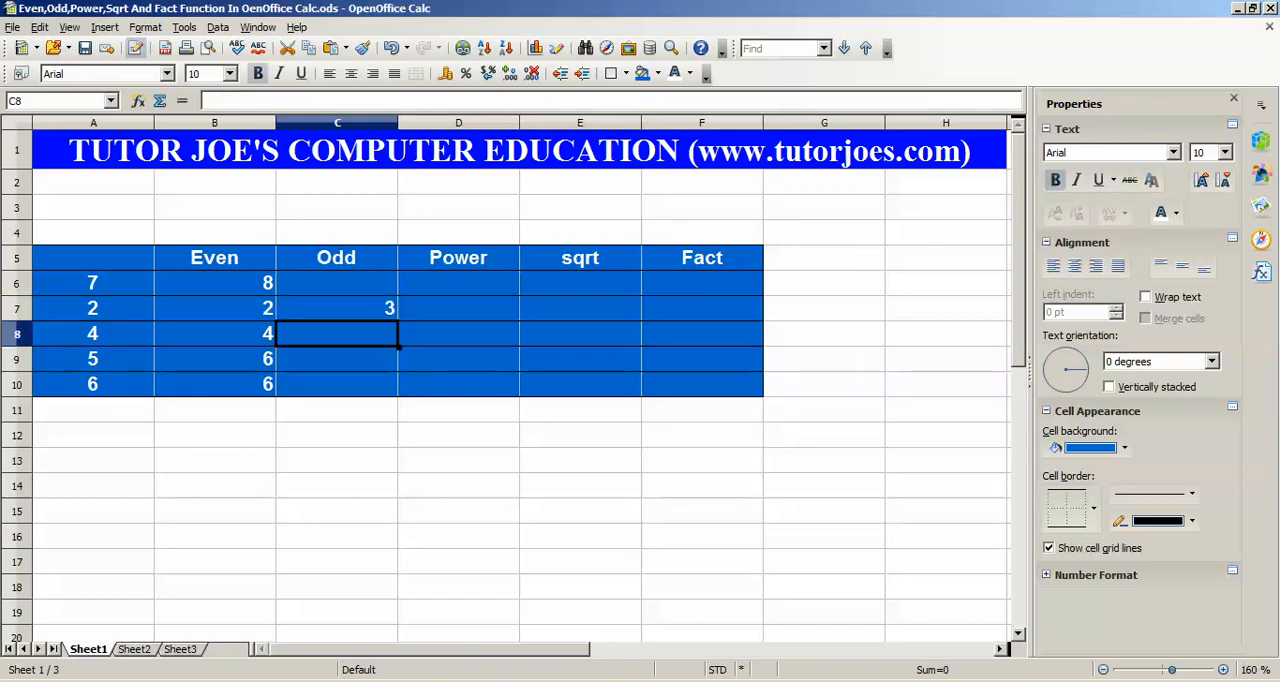
Fill the ODD formula from C7 down through C10 and check the copied formula in C9
left_click(337, 308)
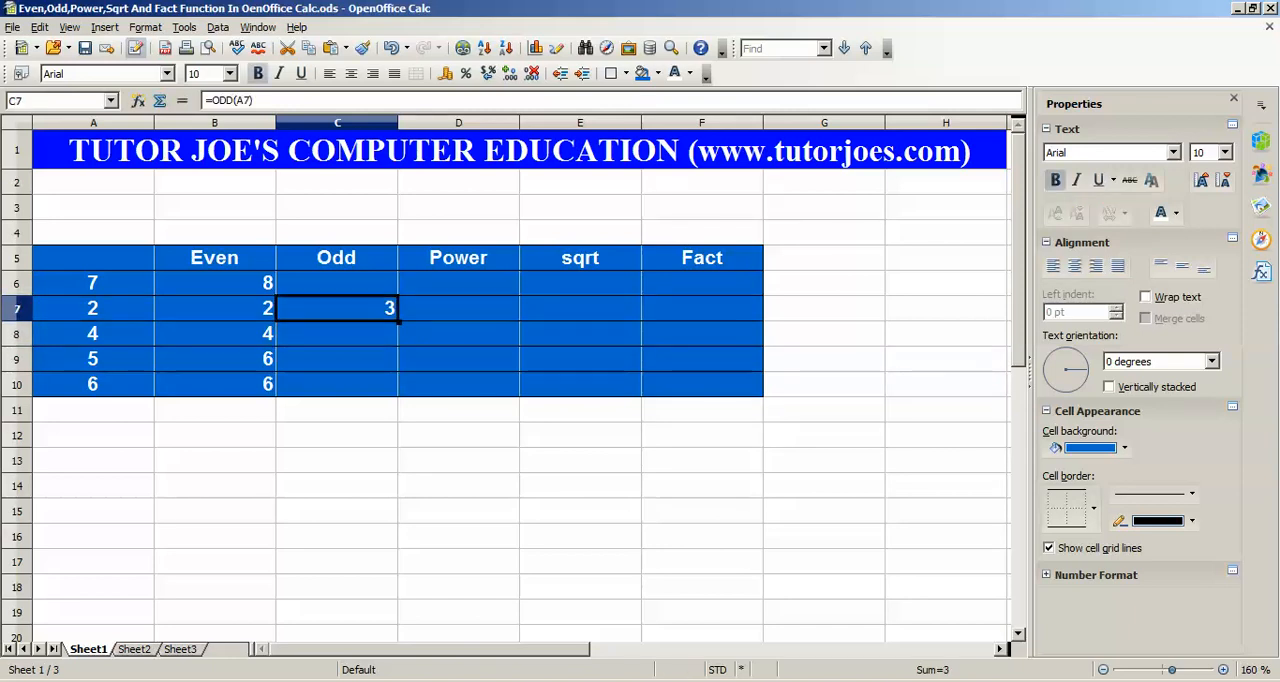
left_click_drag(388, 313, 398, 396)
left_click(386, 312)
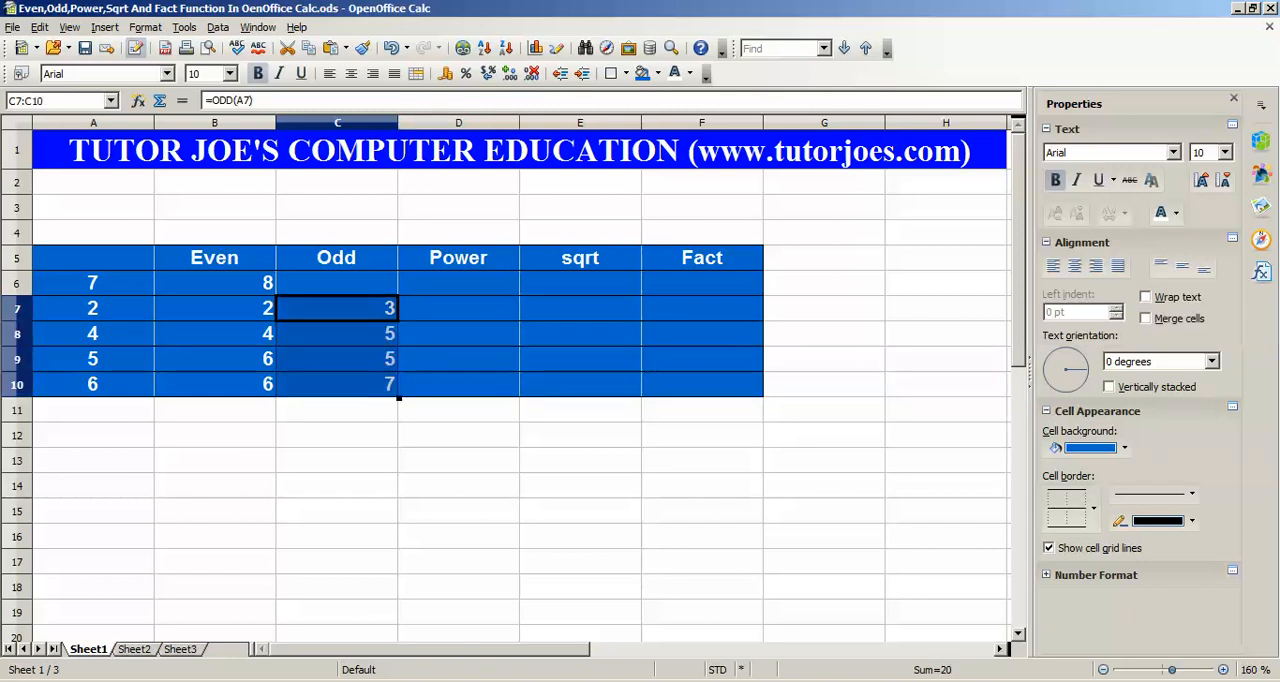
left_click(350, 359)
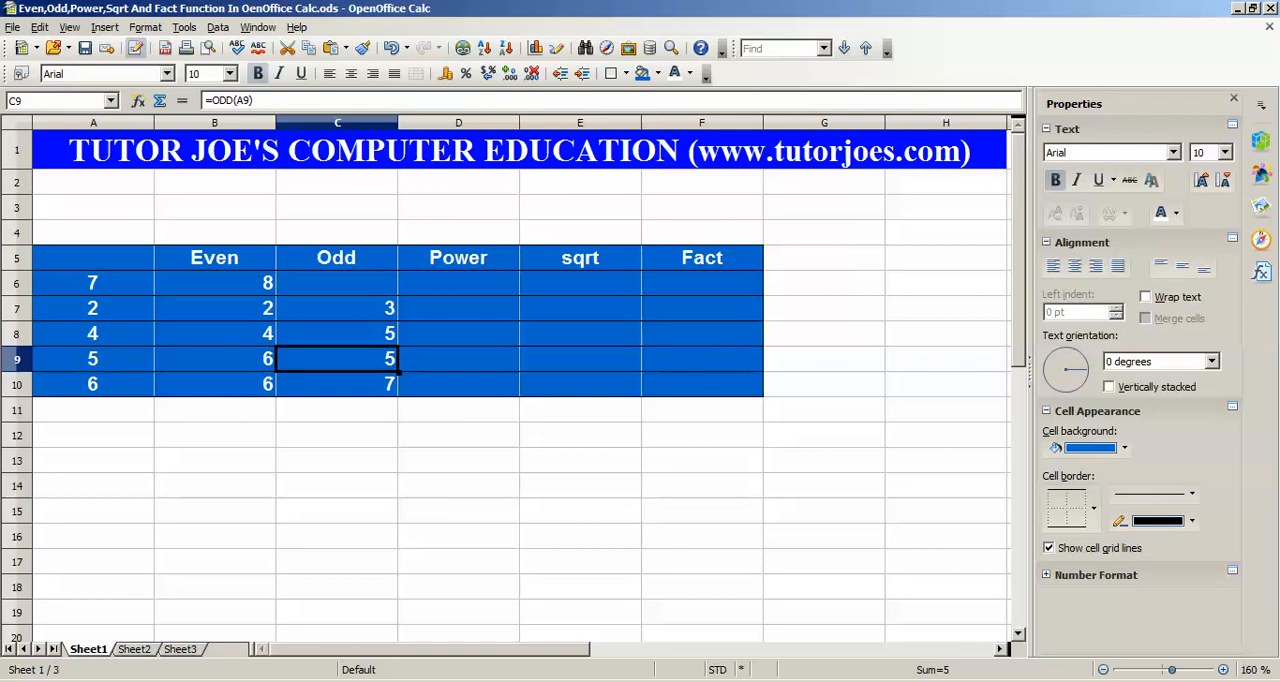
Enter the formula =POWER(A6,2) in cell D6 of the Power column
left_click(458, 284)
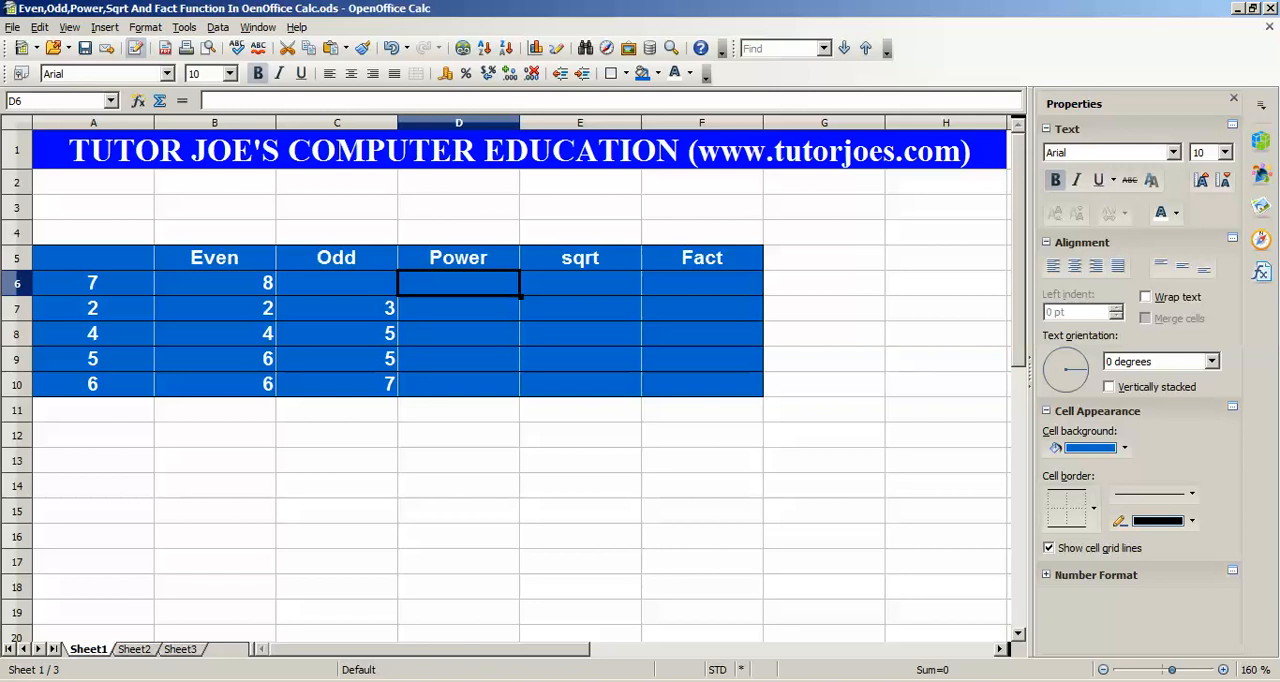
type("=")
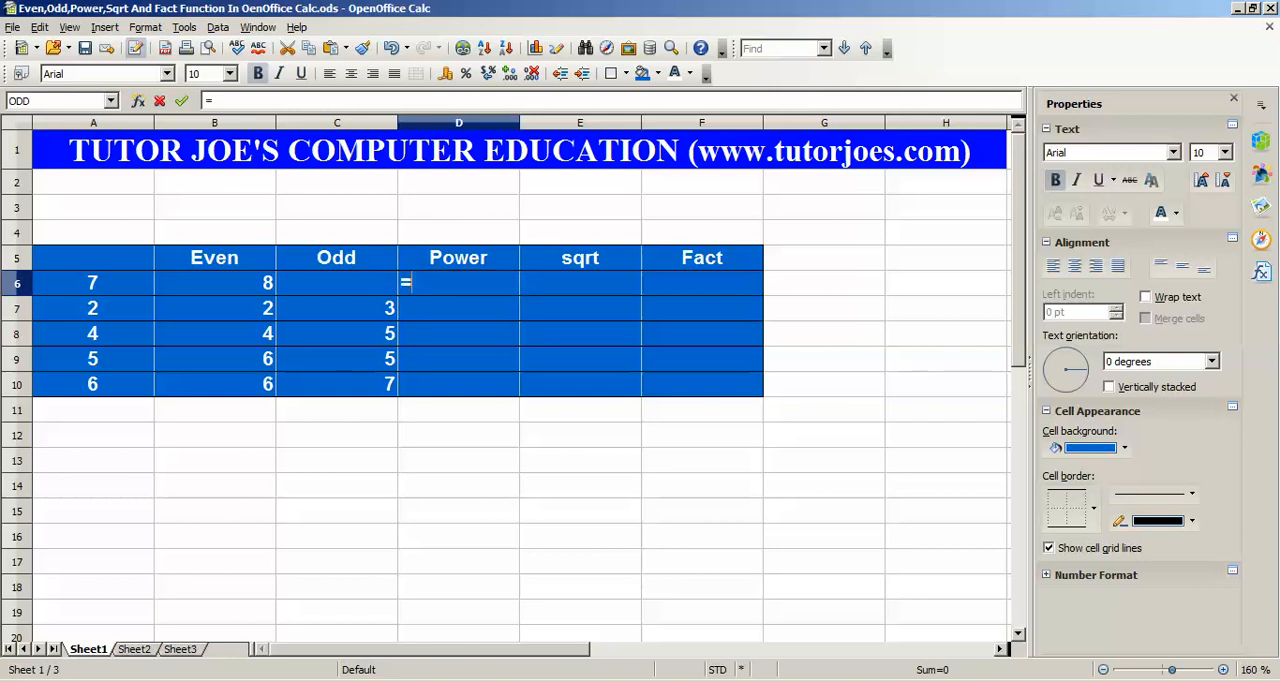
type("power(")
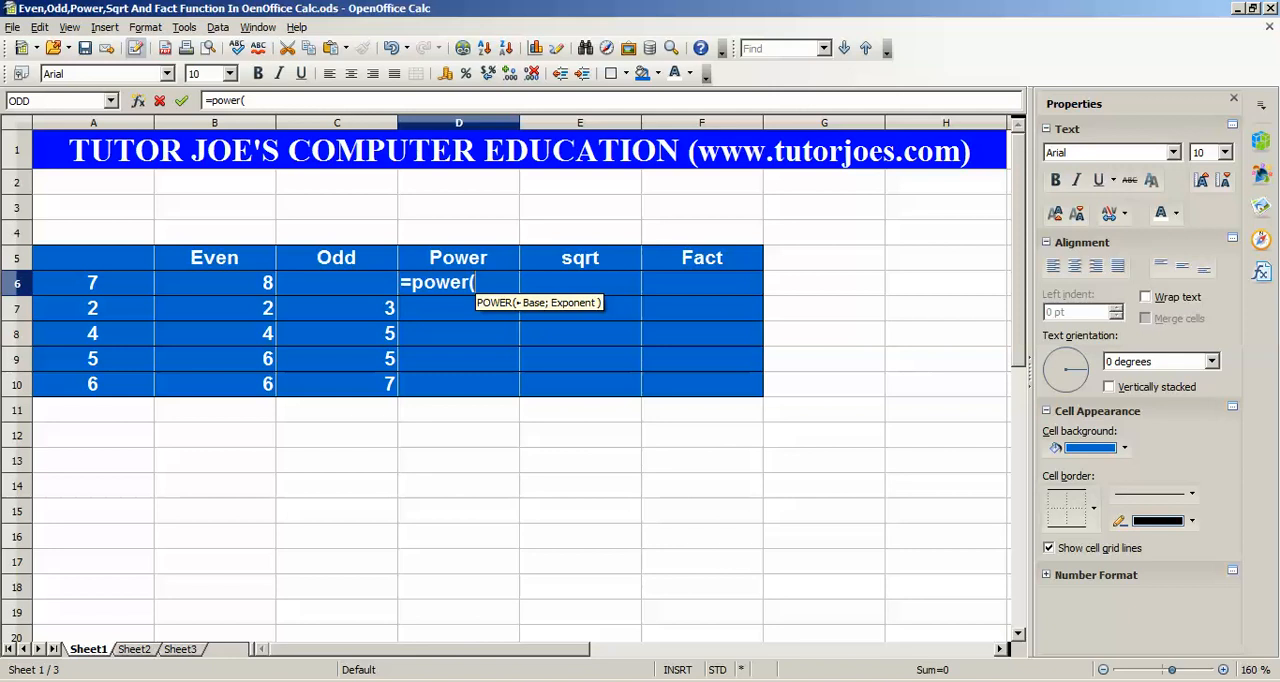
left_click(93, 283)
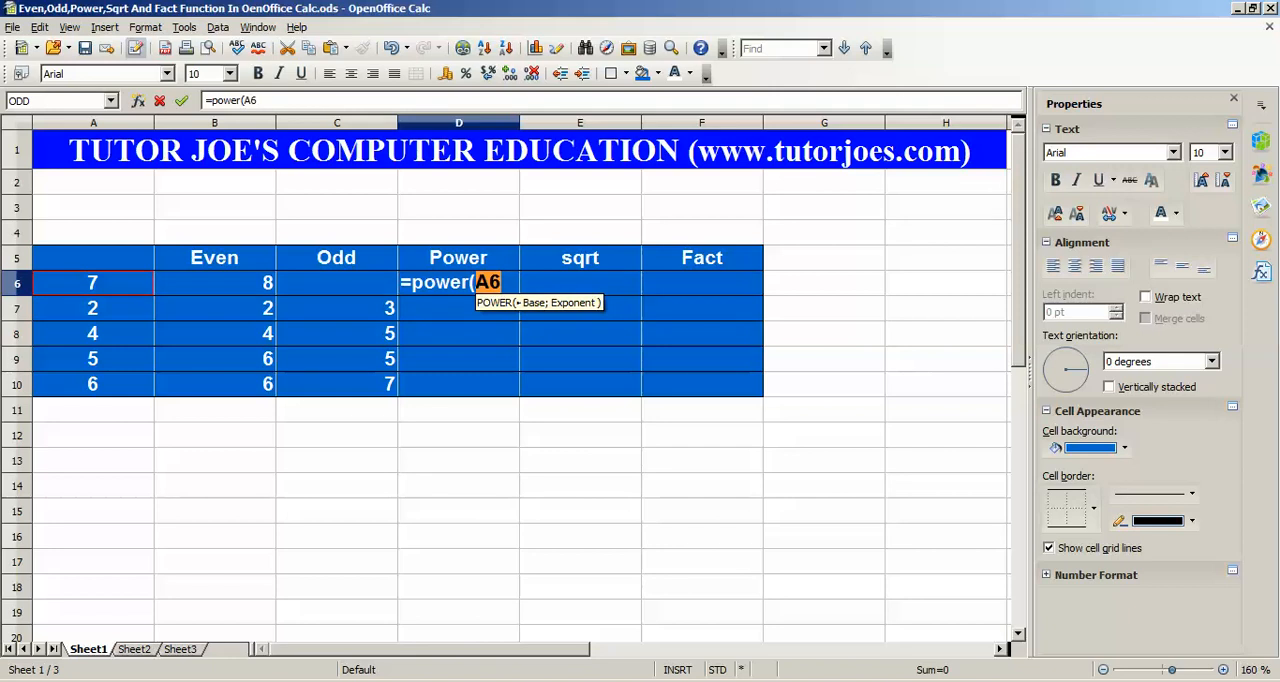
type(",")
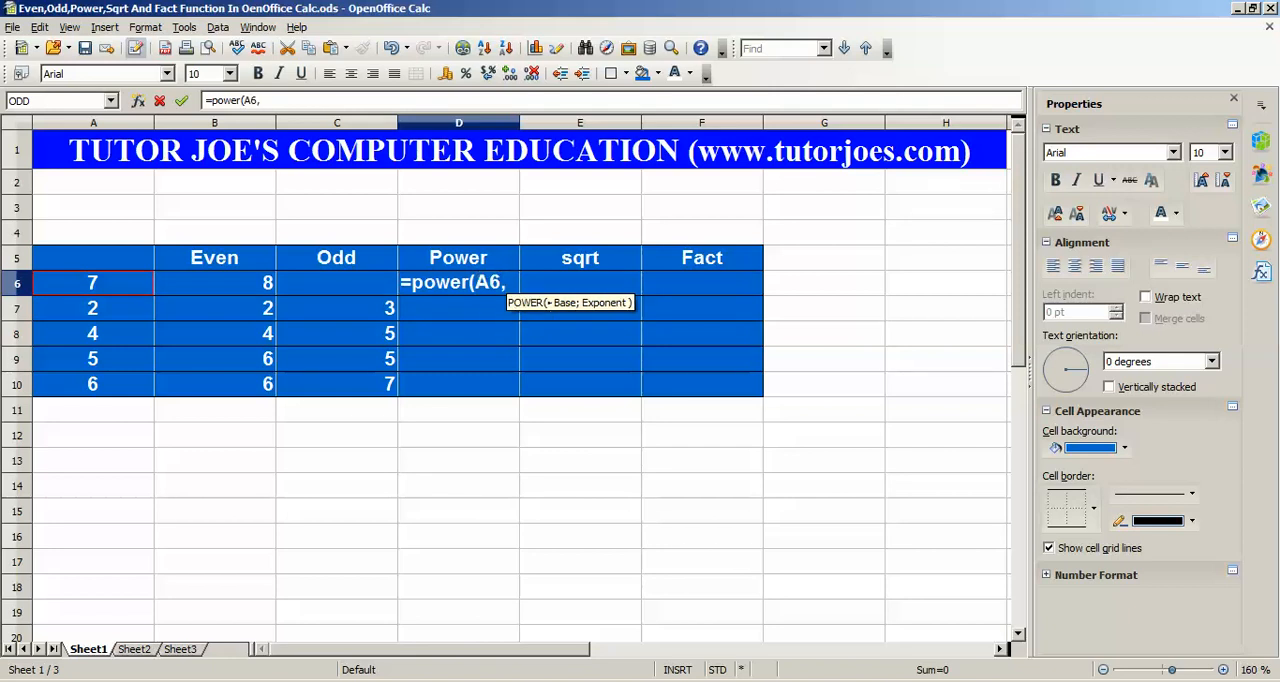
type("2)")
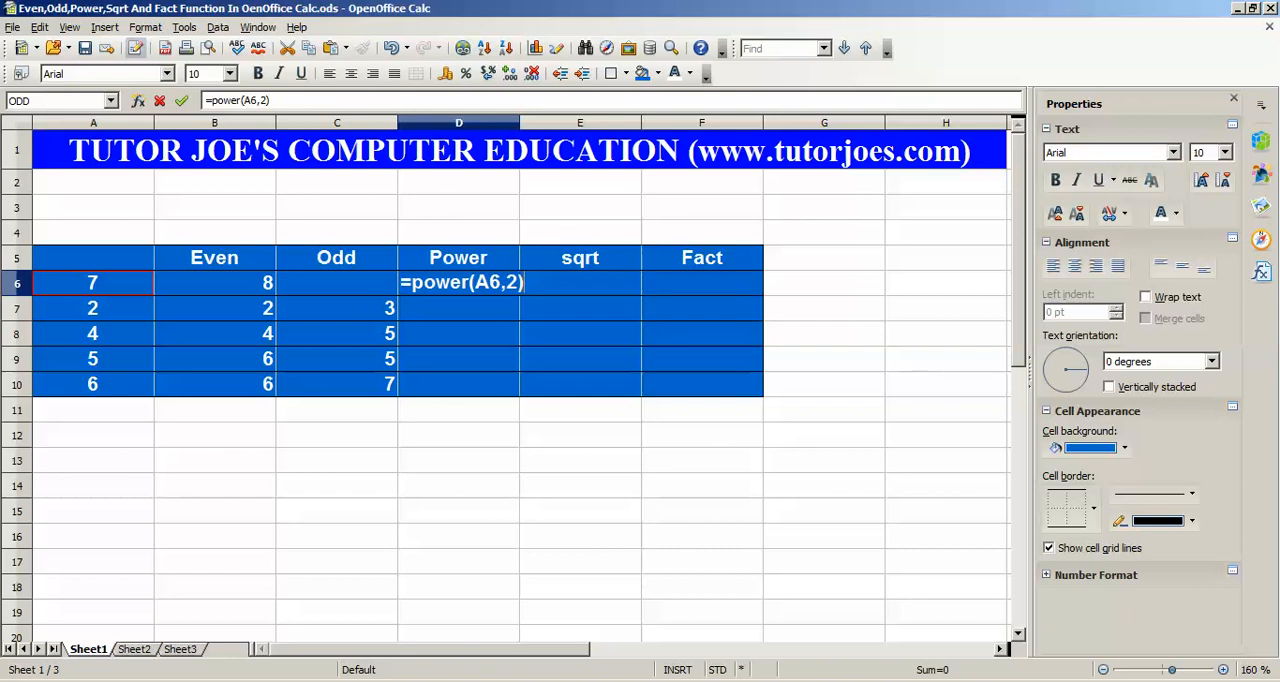
key("Return")
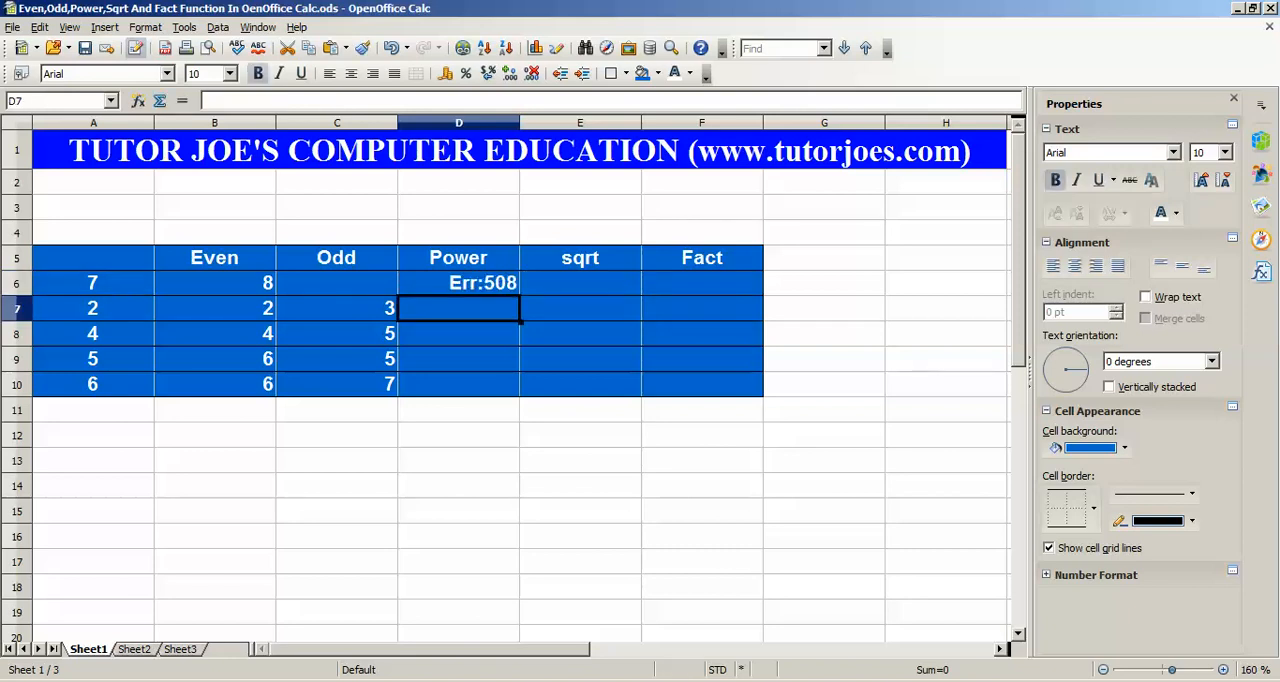
Replace the comma in D6's formula with a semicolon so that it reads =POWER(A6;2)
key("Up")
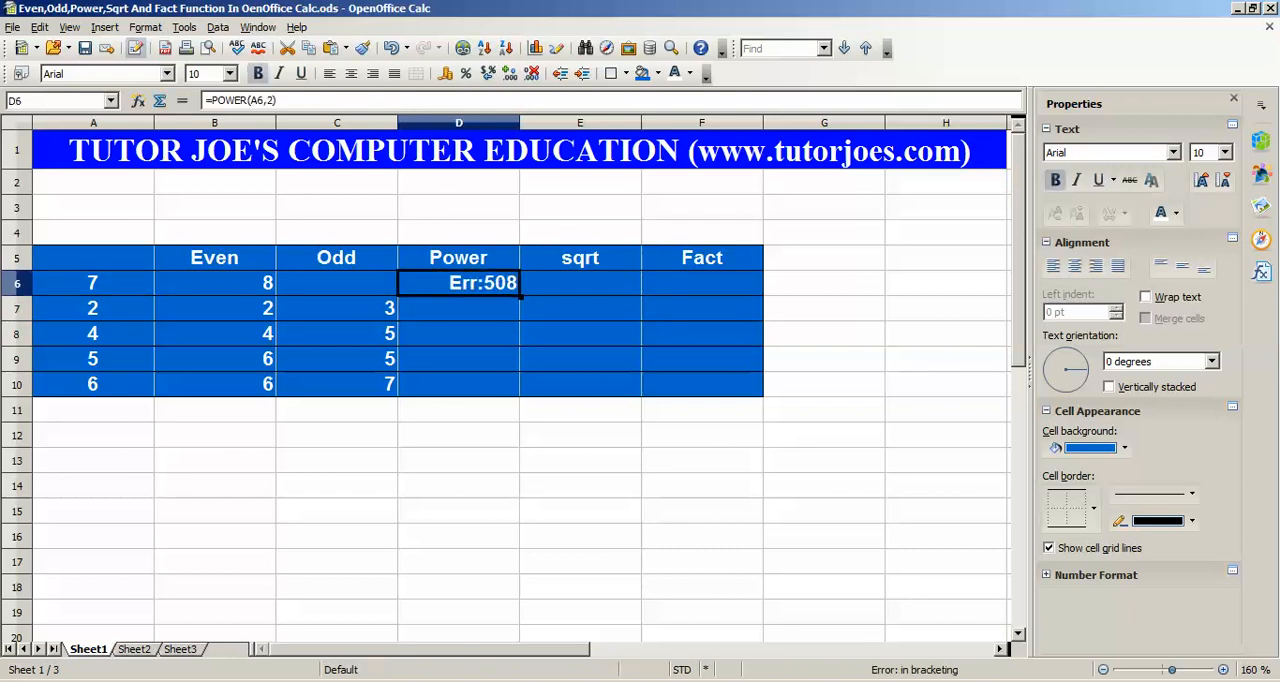
key("F2")
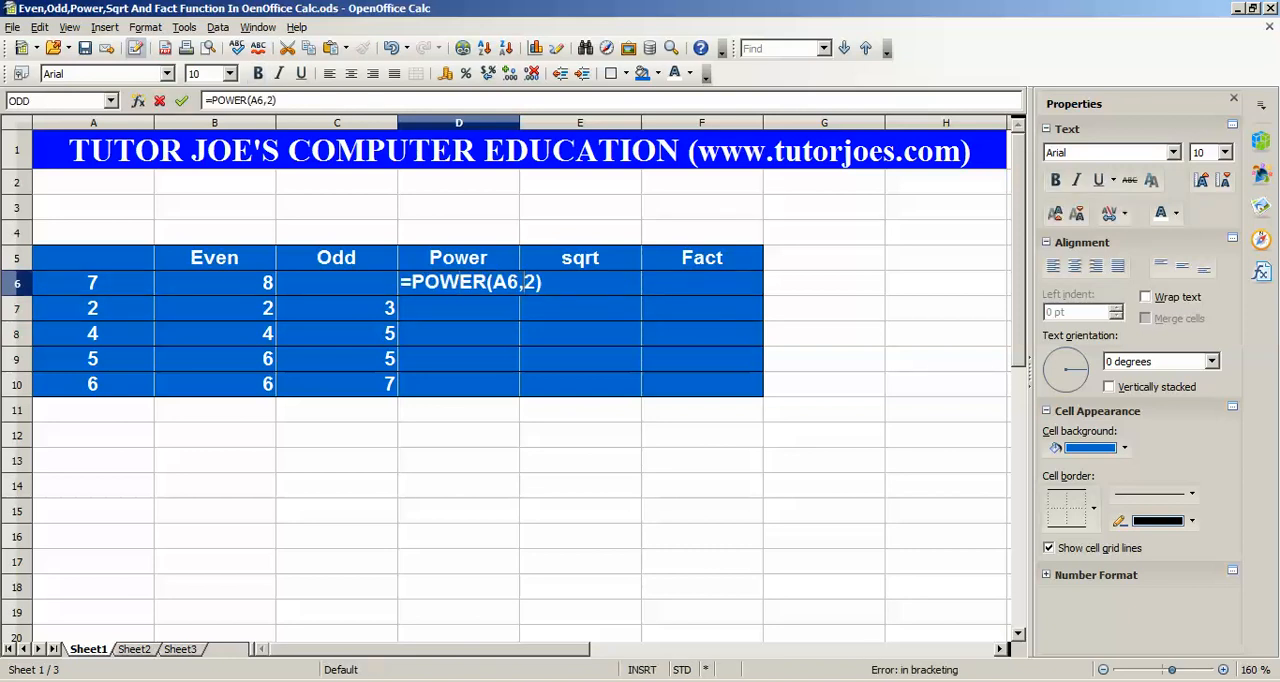
key("BackSpace")
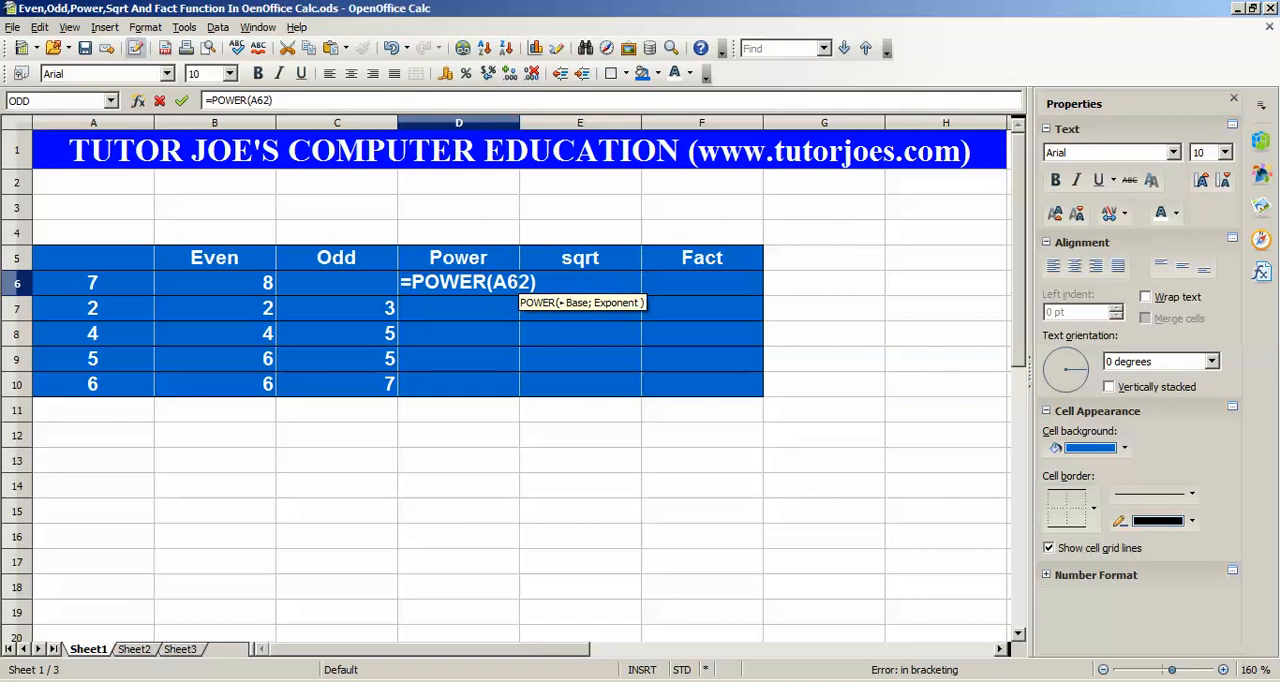
type(";")
key("Return")
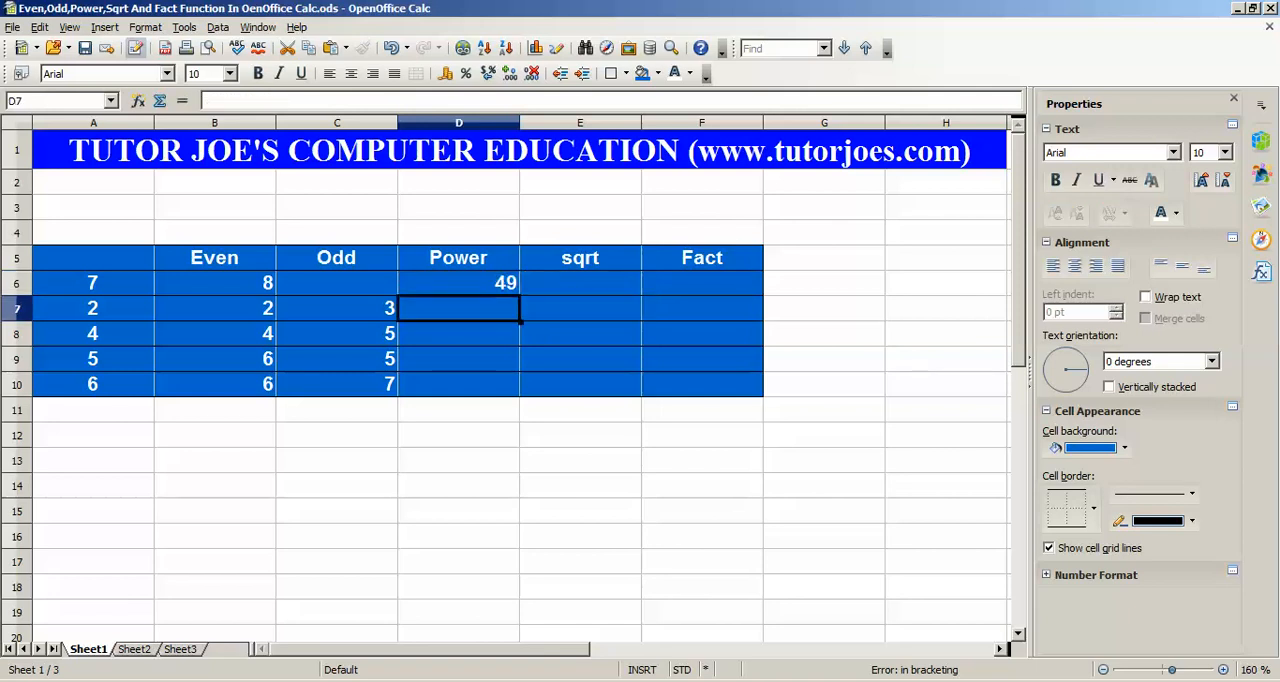
Fill the POWER formula from D6 down through D10
left_click(458, 283)
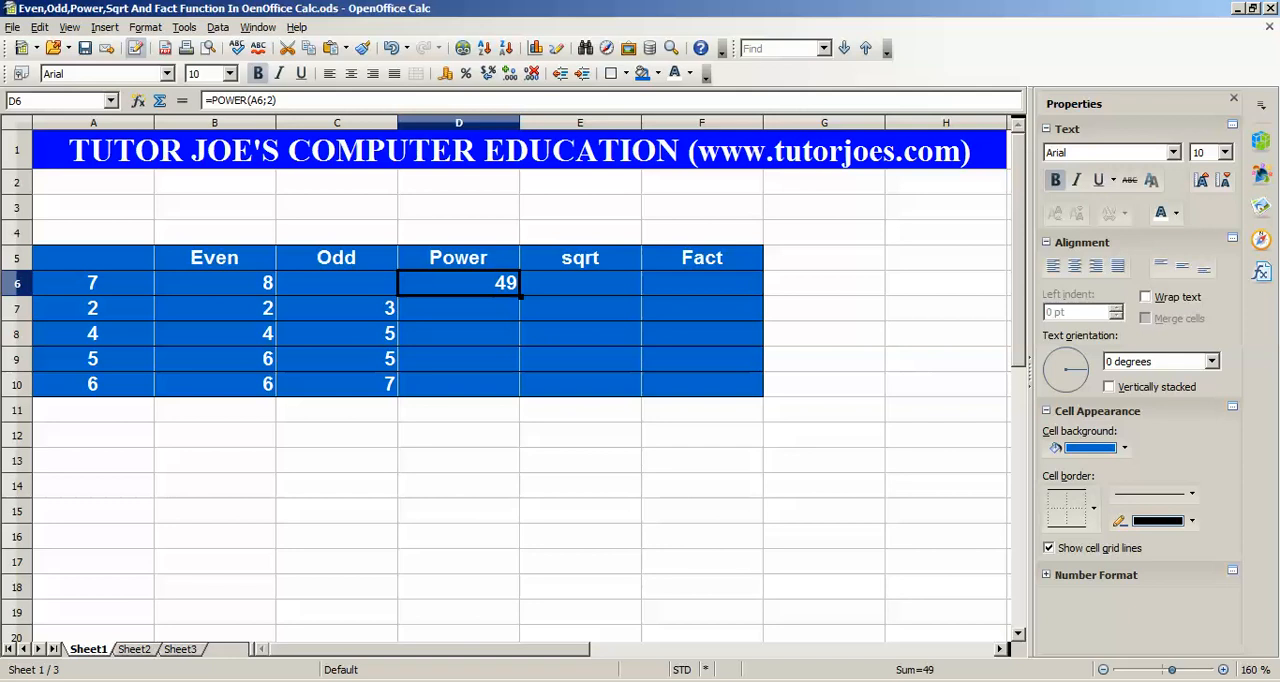
left_click_drag(521, 297, 518, 386)
left_click(580, 334)
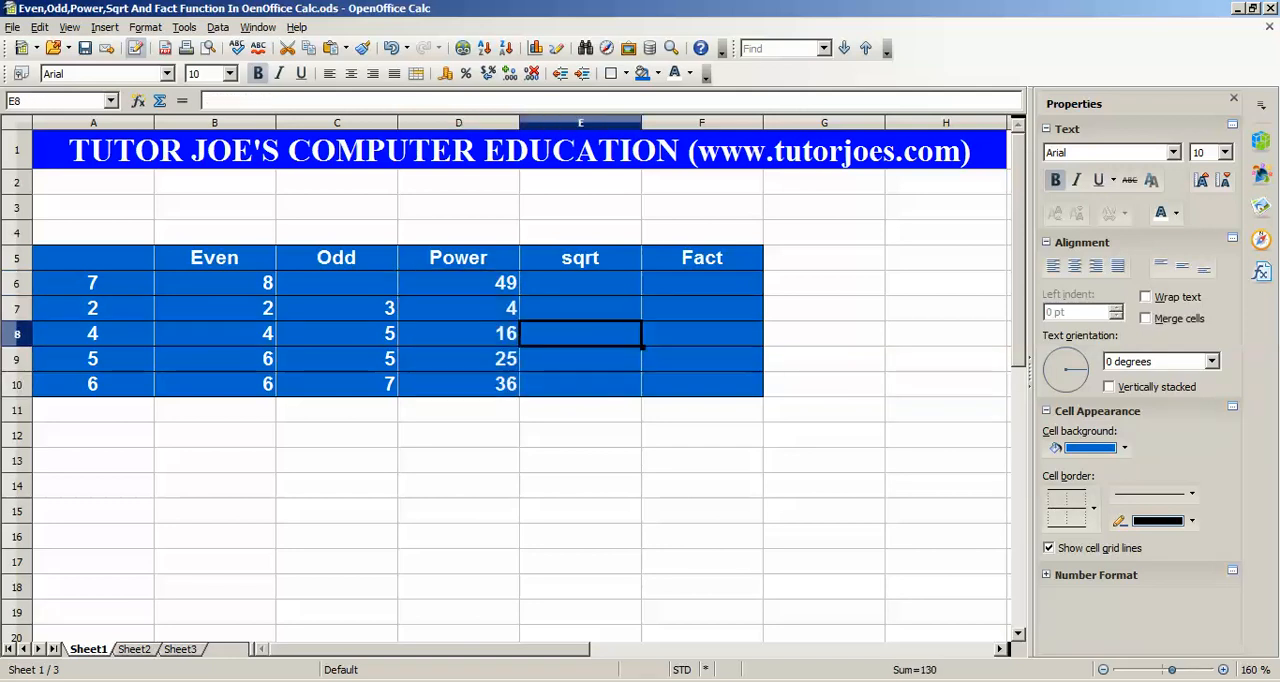
Enter the formula =sqrt(D6) in cell E6 of the sqrt column
left_click(580, 258)
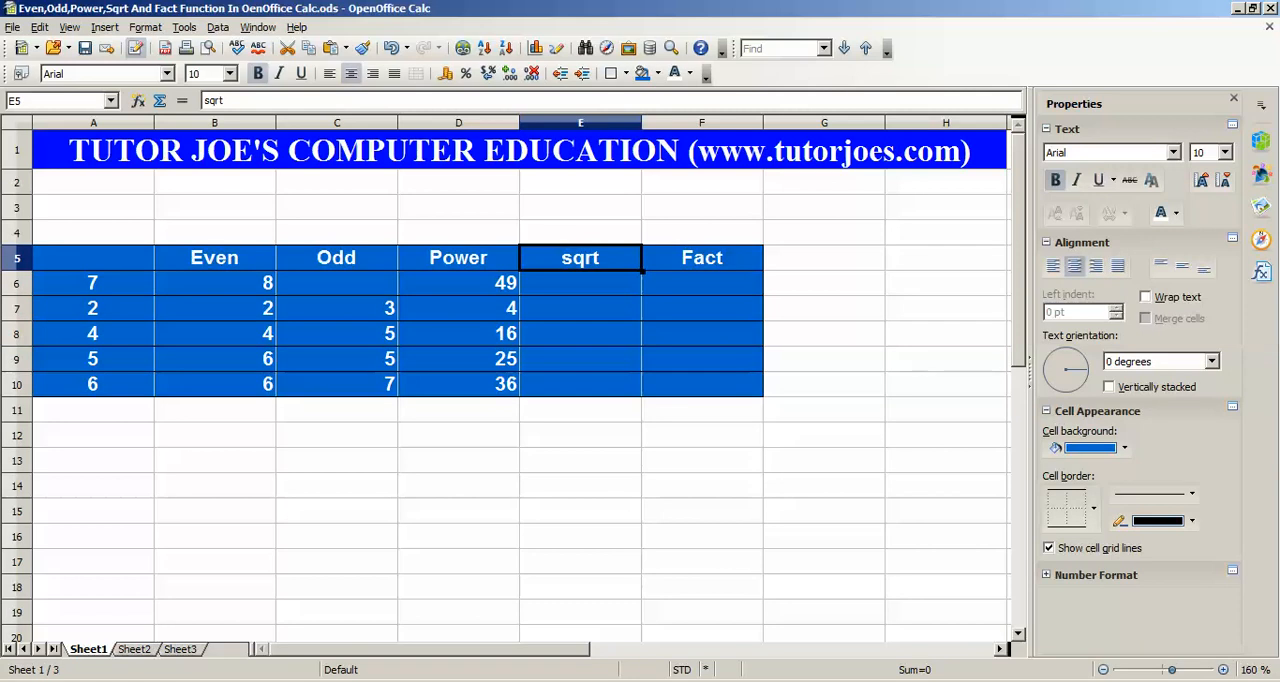
left_click(580, 283)
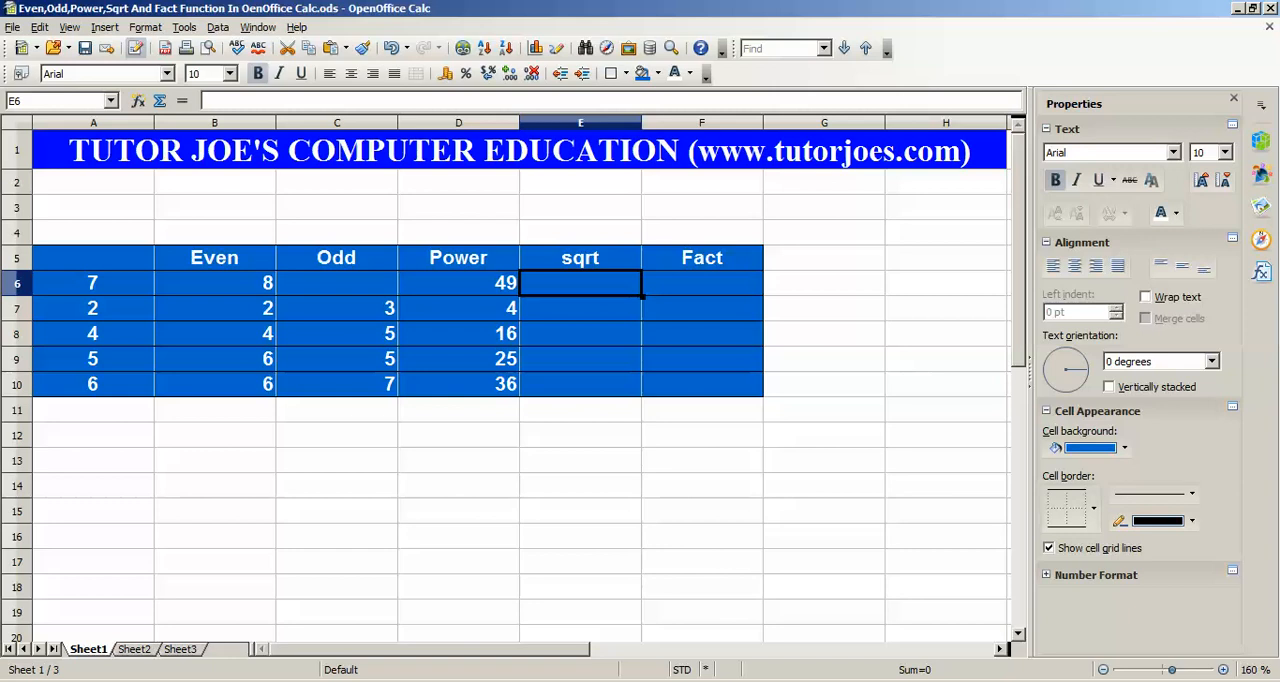
type("=sqrt(")
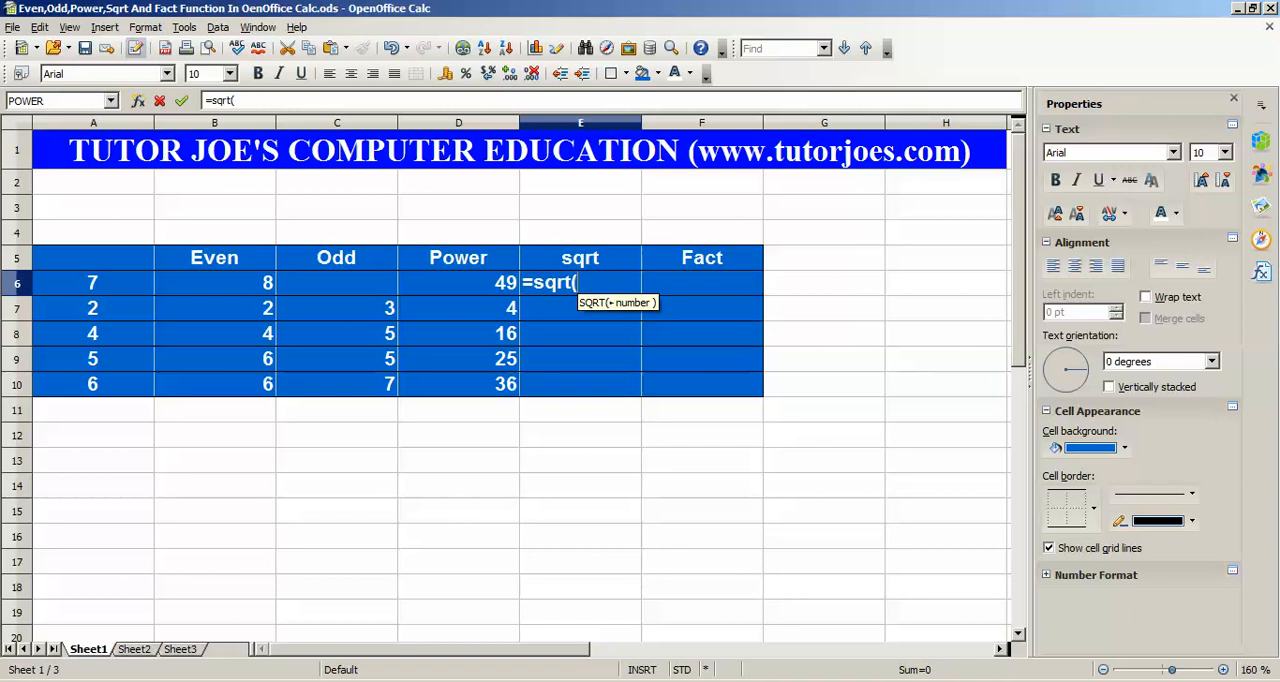
key("Left")
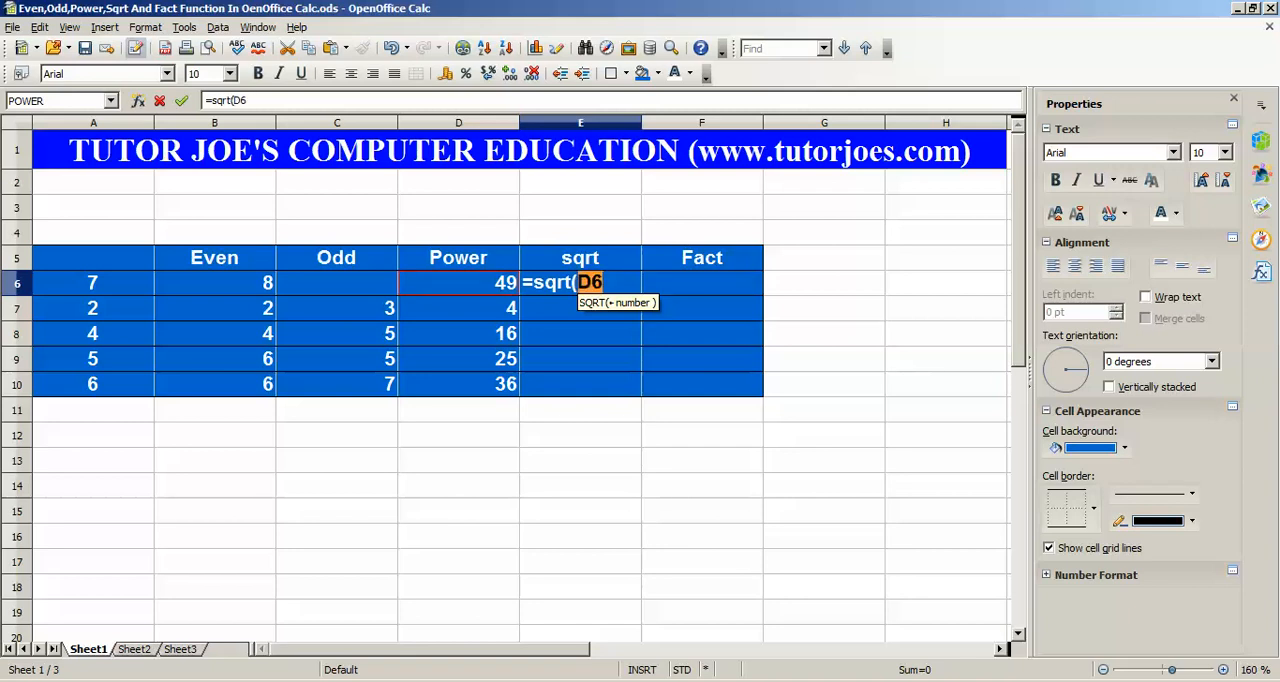
type(")")
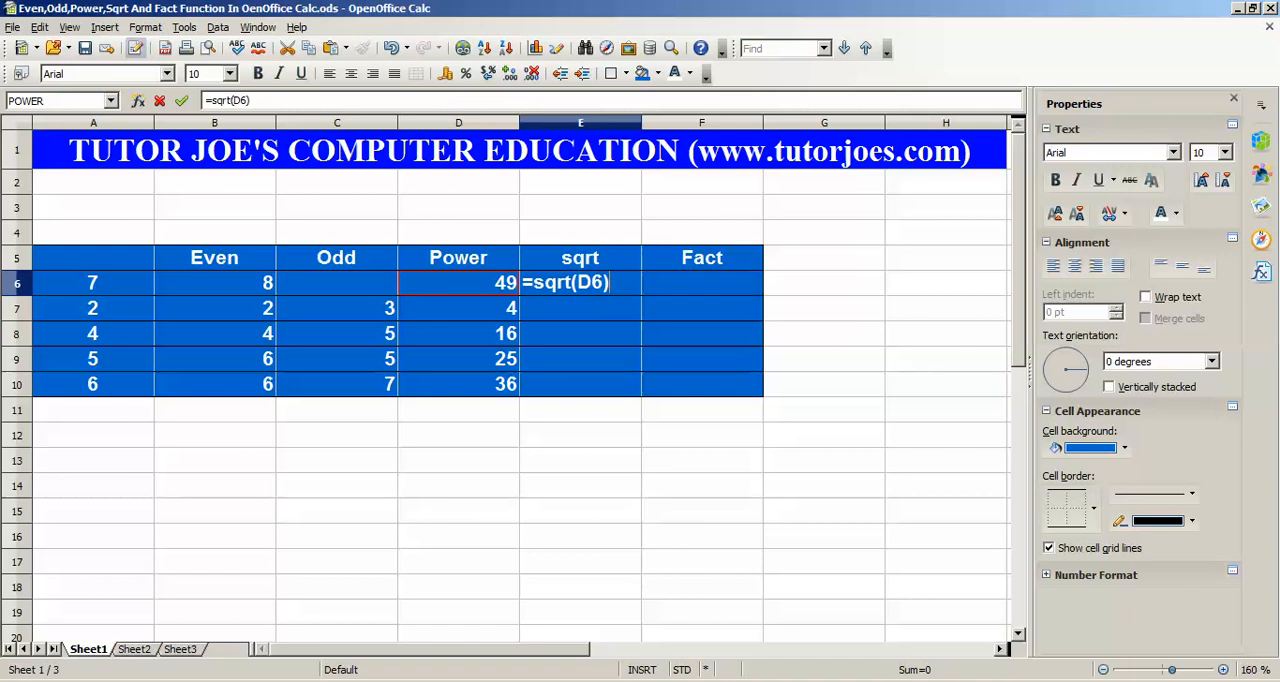
key("Return")
Fill the SQRT formula from E6 down through E10 and check the copied formula in E7
key("Up")
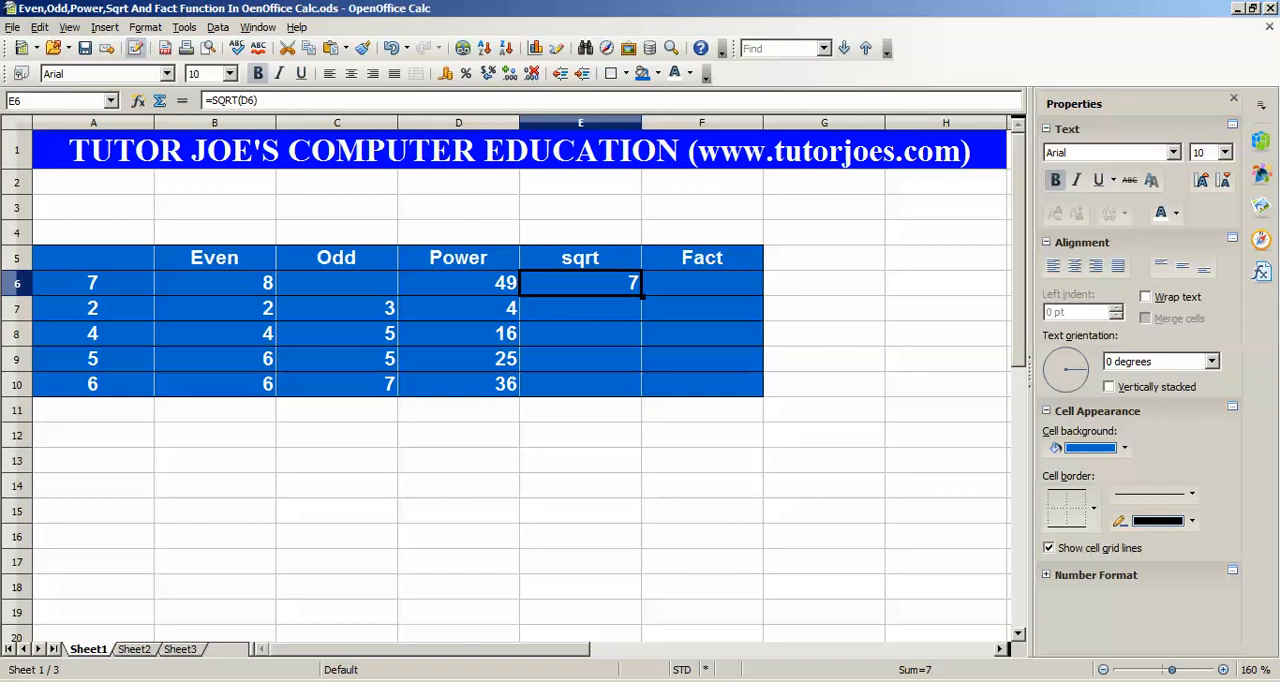
left_click_drag(642, 296, 640, 388)
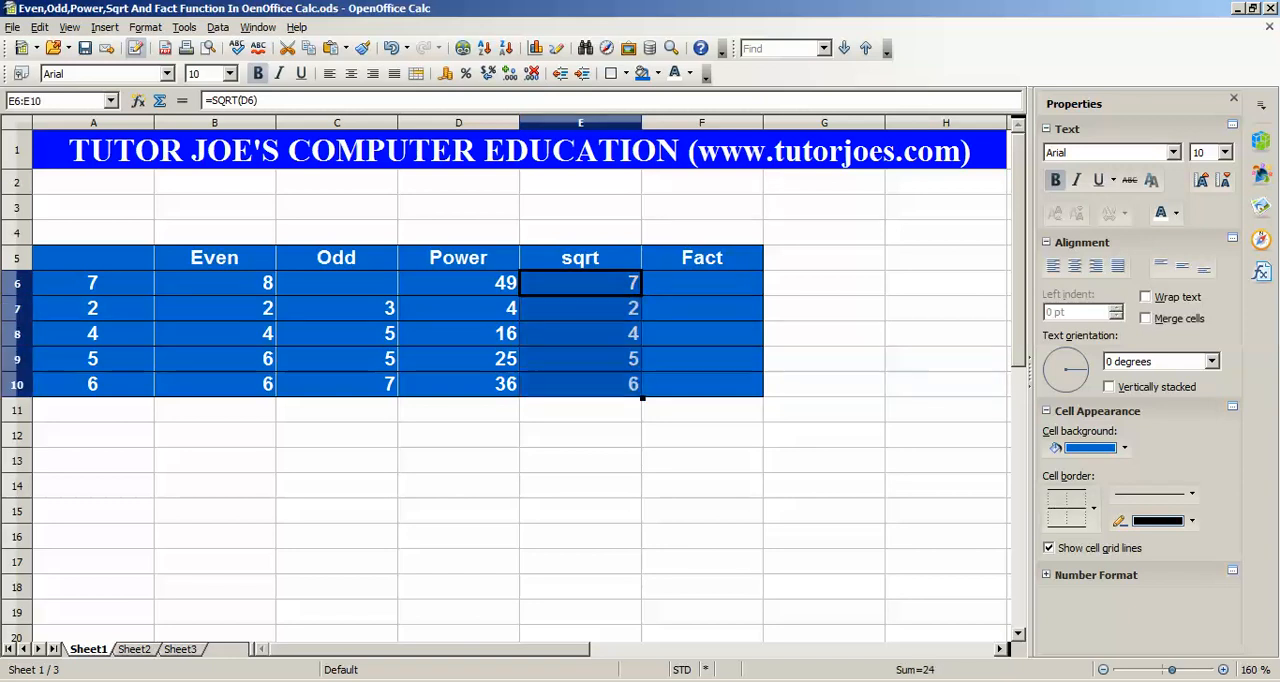
left_click(580, 309)
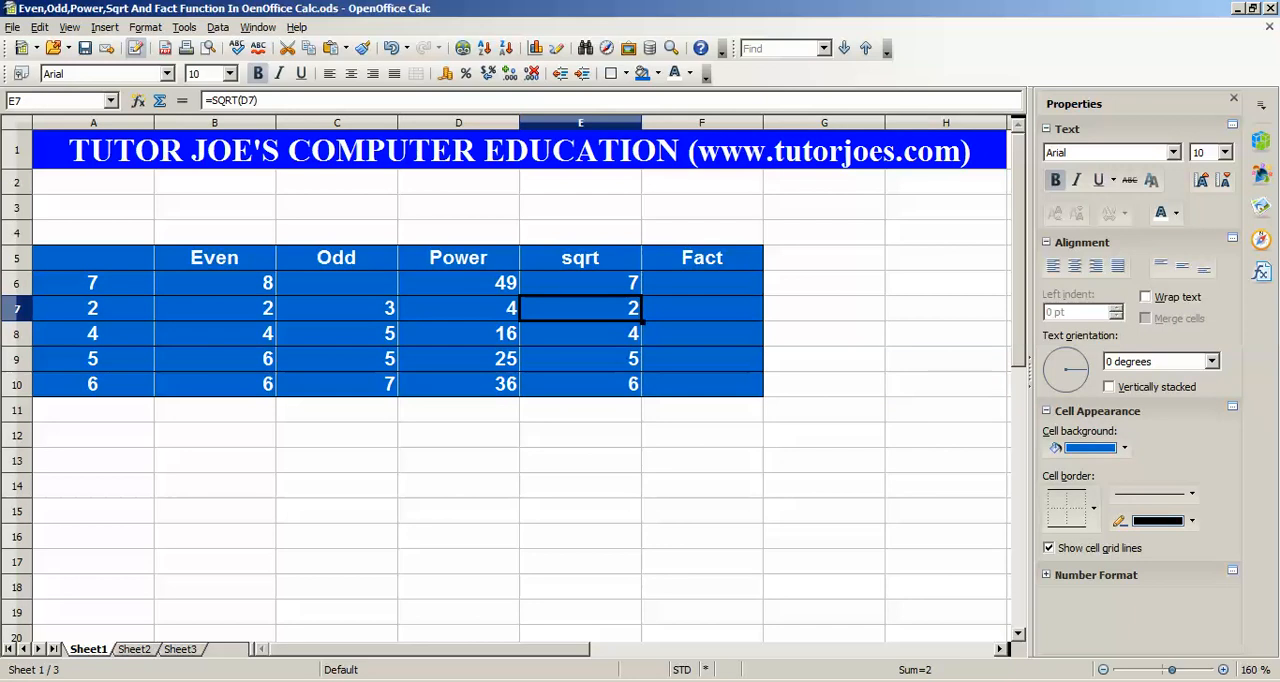
Enter the formula =fact(E6) in cell F6 of the Fact column
left_click(702, 284)
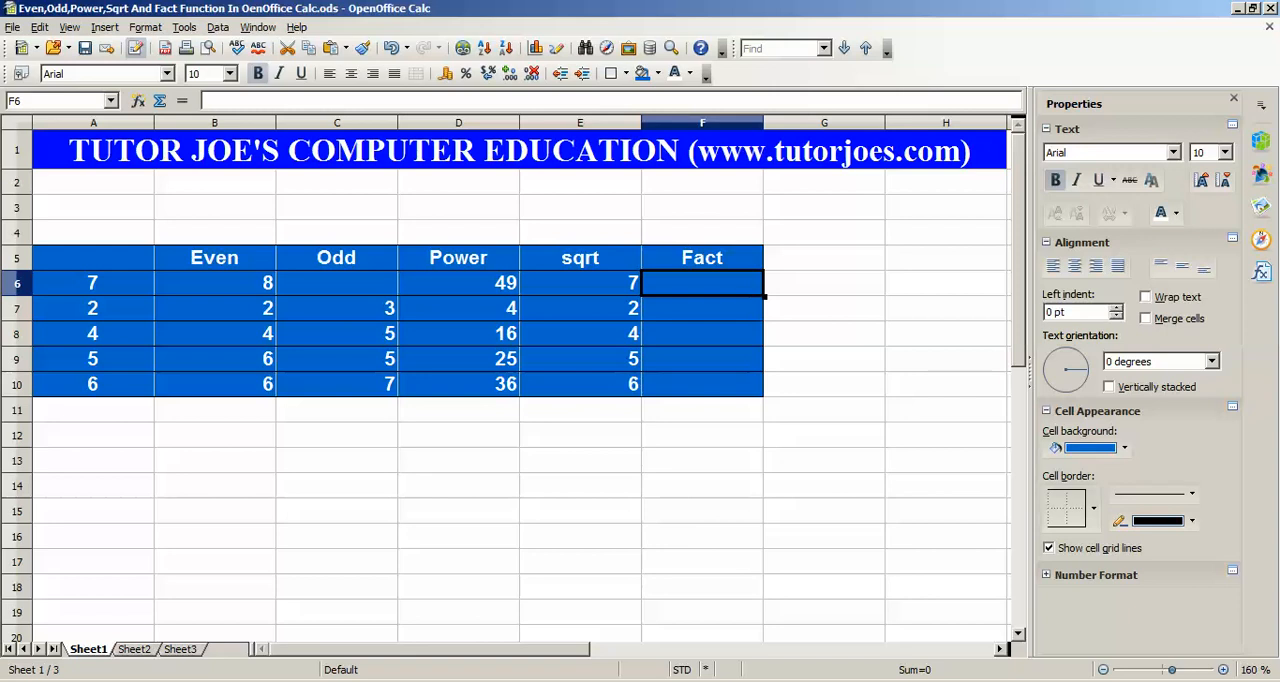
type("=fact")
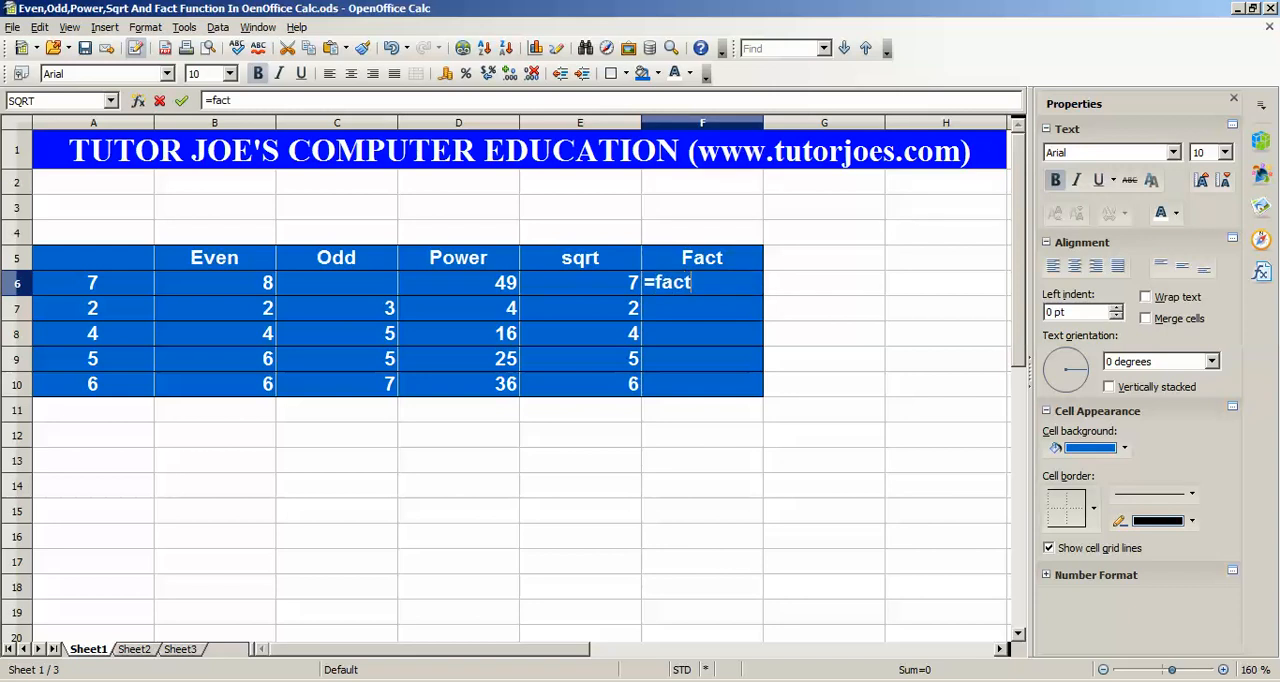
type("(")
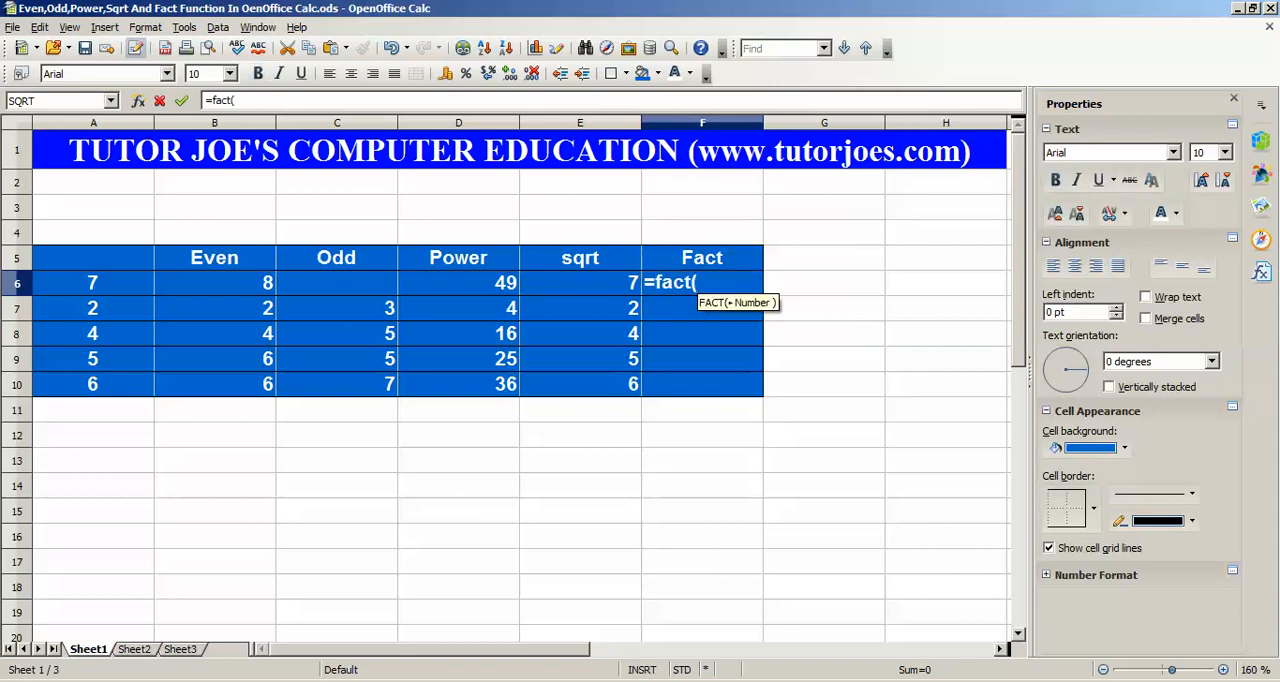
type("E6)")
key("Return")
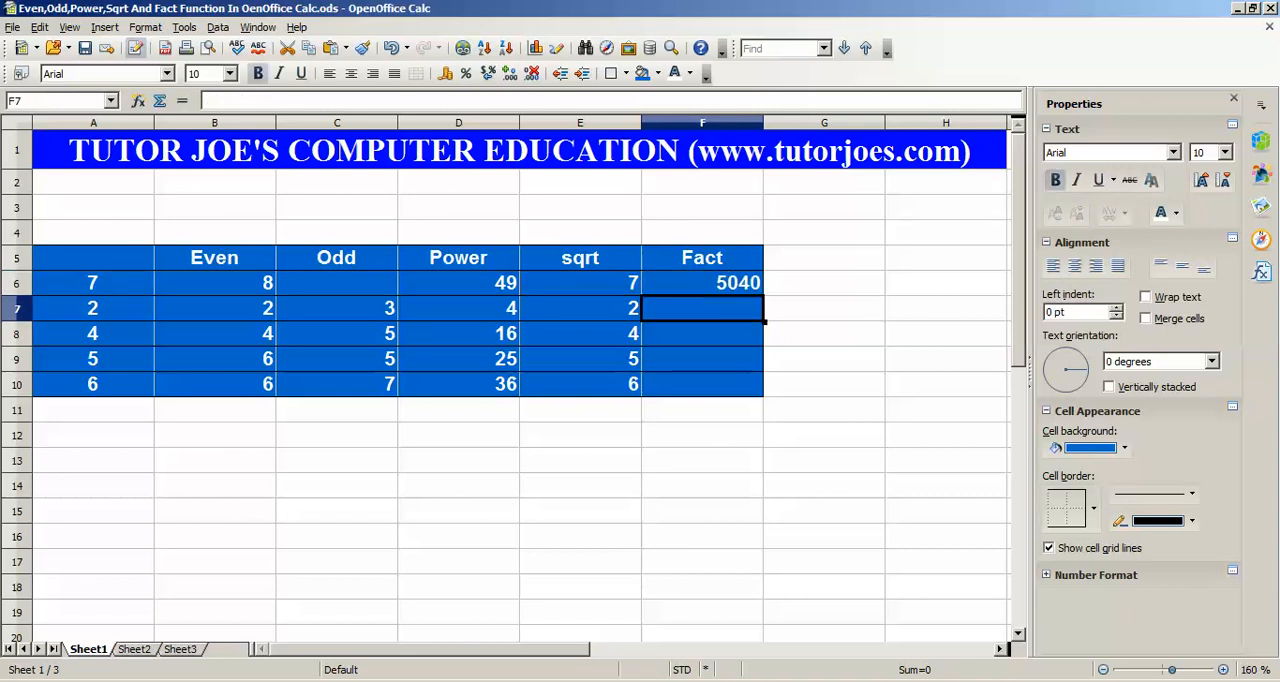
Fill the FACT formula from F6 down through F10 and check the copied formula in F7
left_click(702, 283)
left_click(824, 283)
left_click(702, 283)
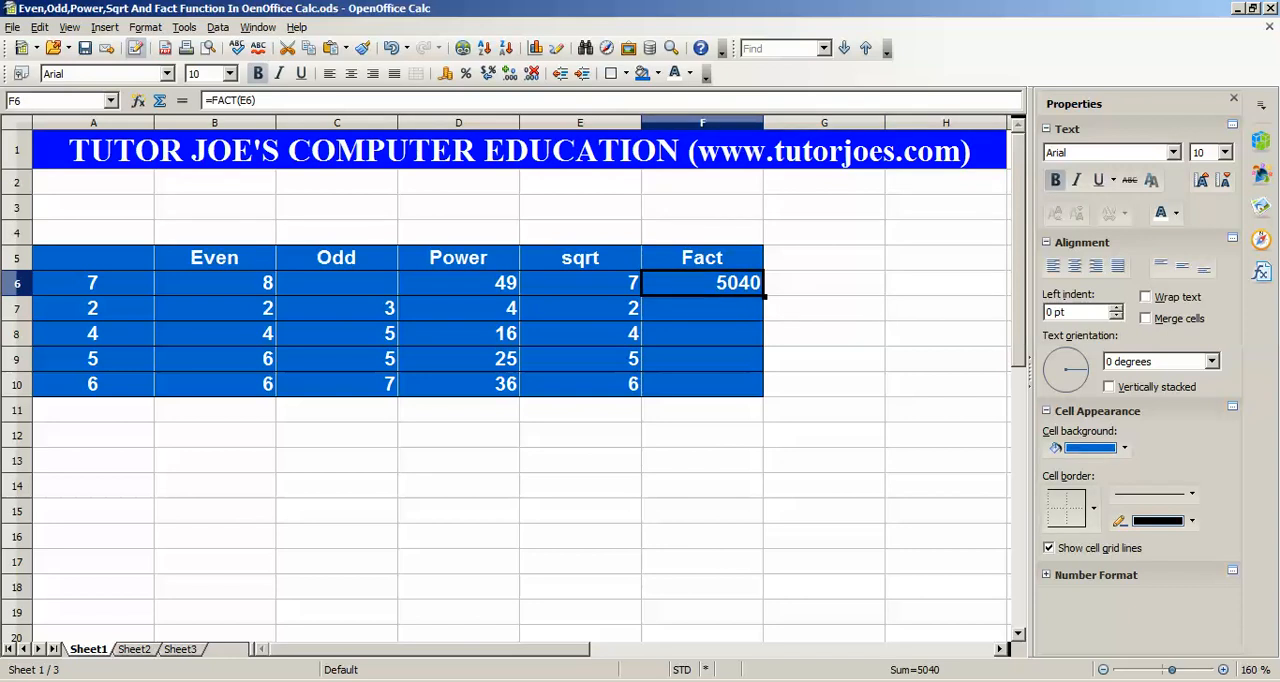
left_click_drag(764, 296, 750, 392)
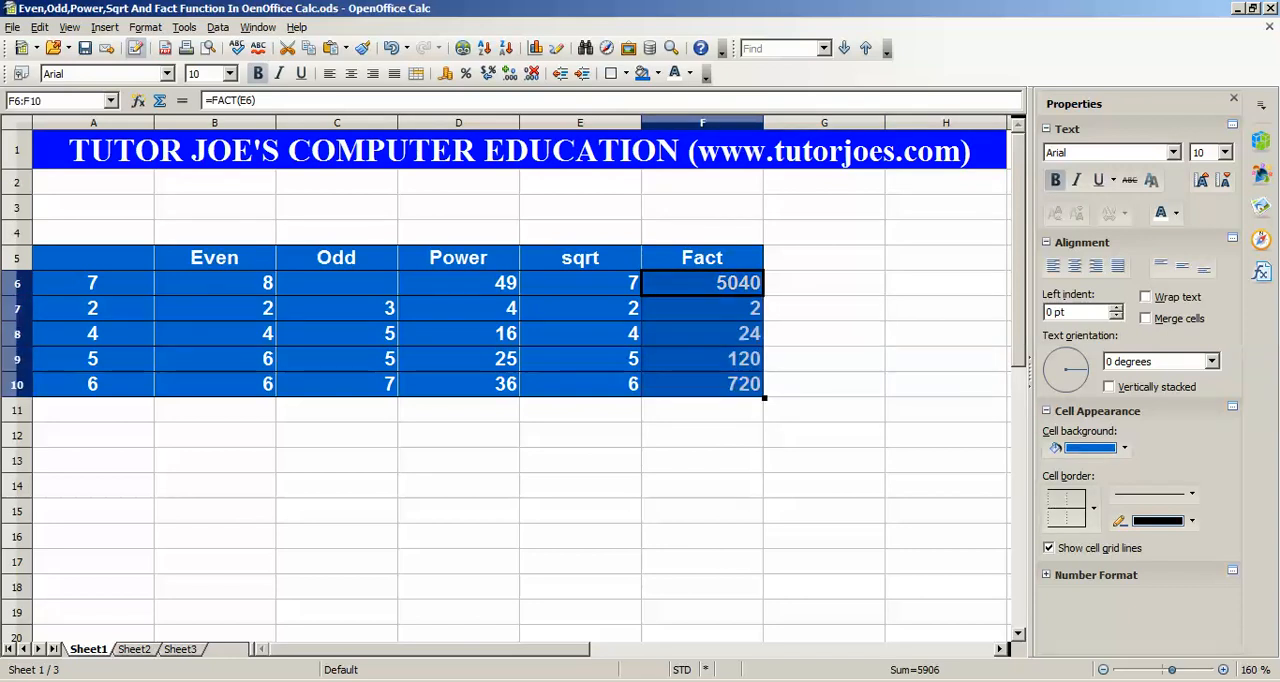
left_click(702, 308)
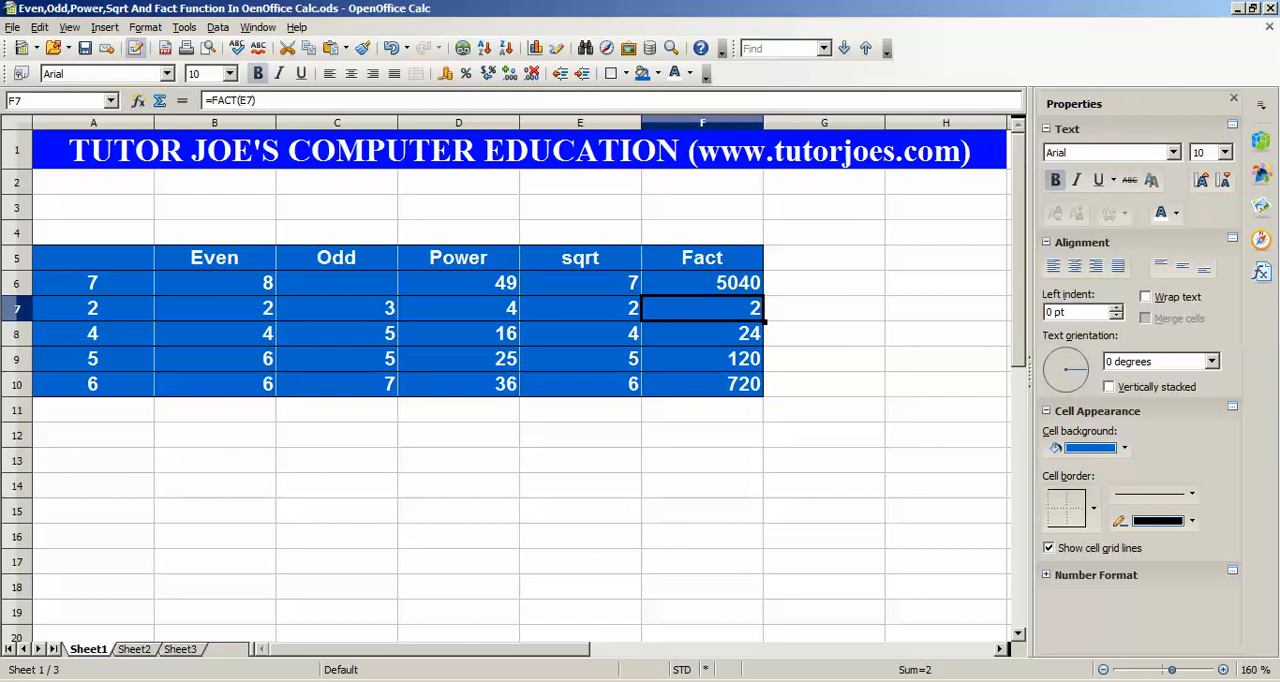